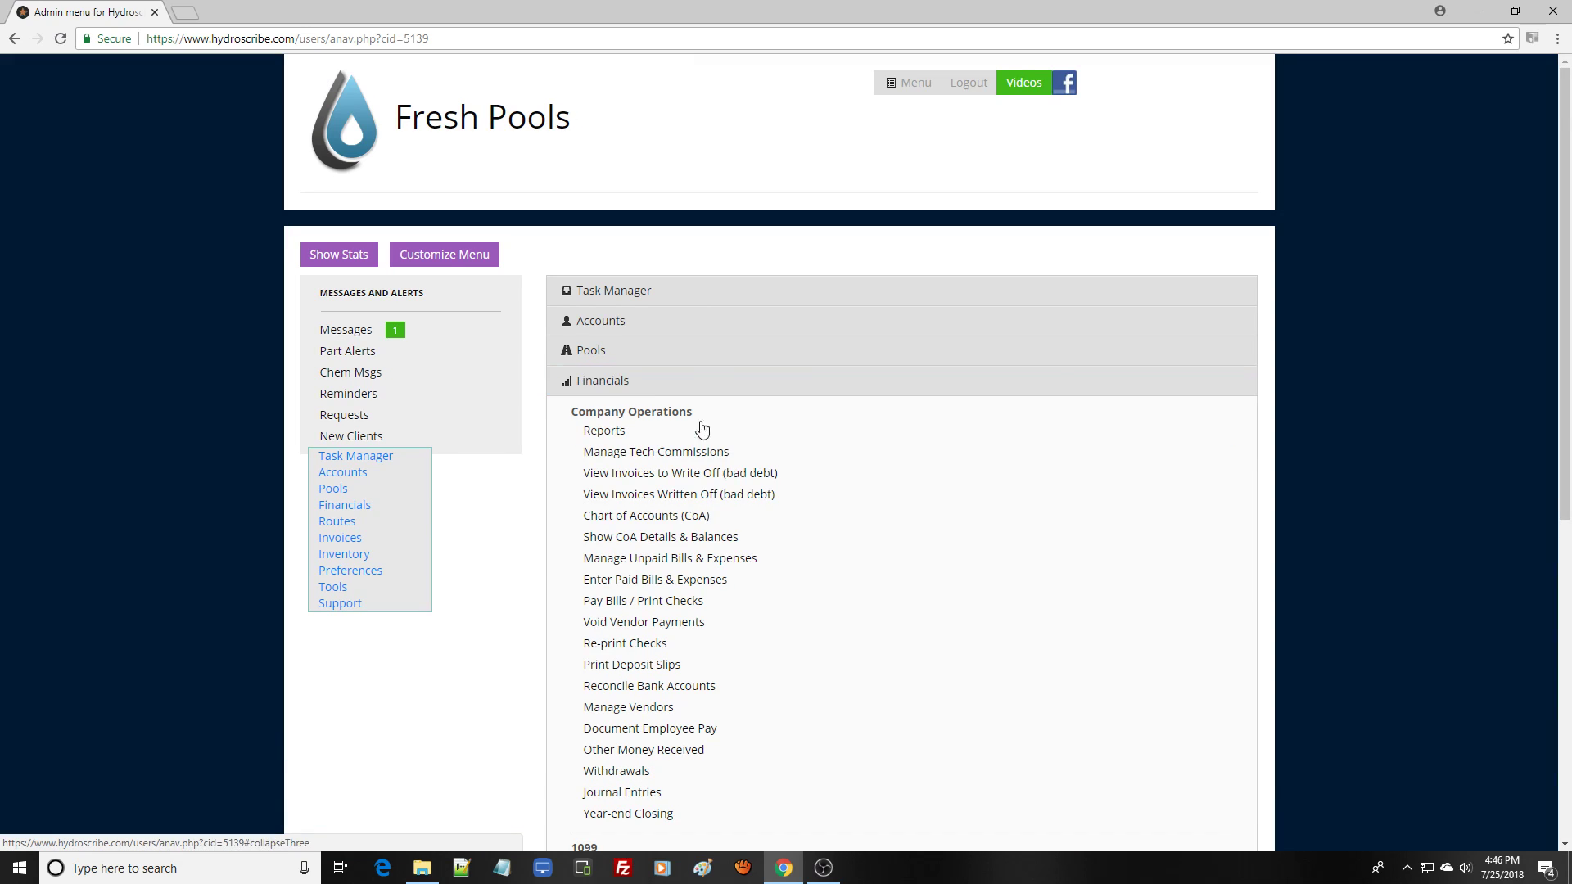
- Open unpaid bills, start adding a new bill, and choose Home Depot as the vendor from the vendor list
left_click(779, 563)
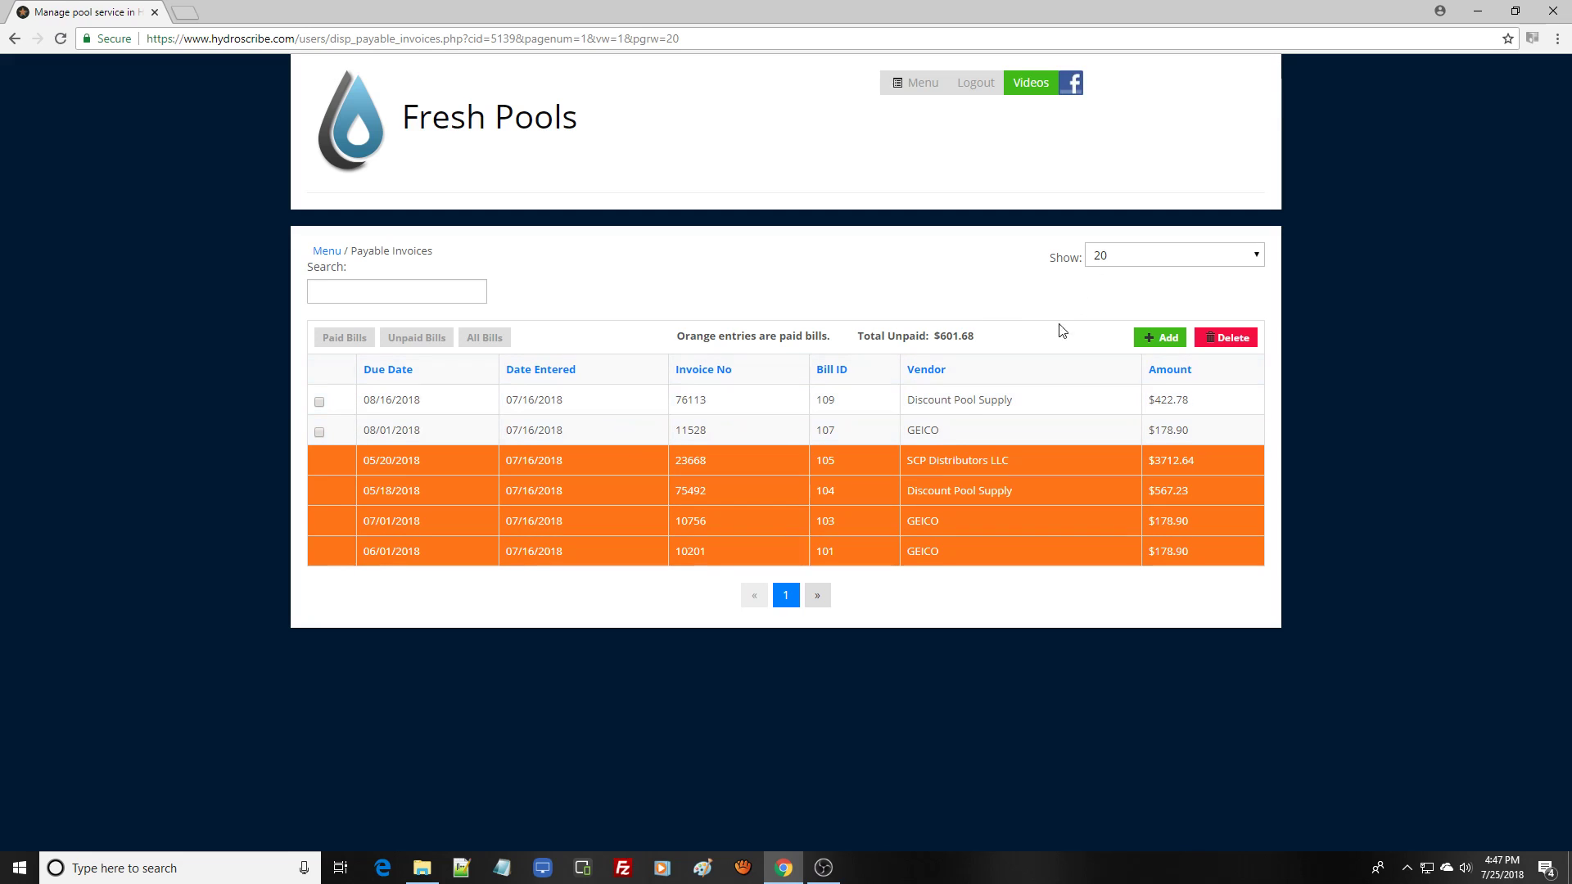
left_click(1164, 342)
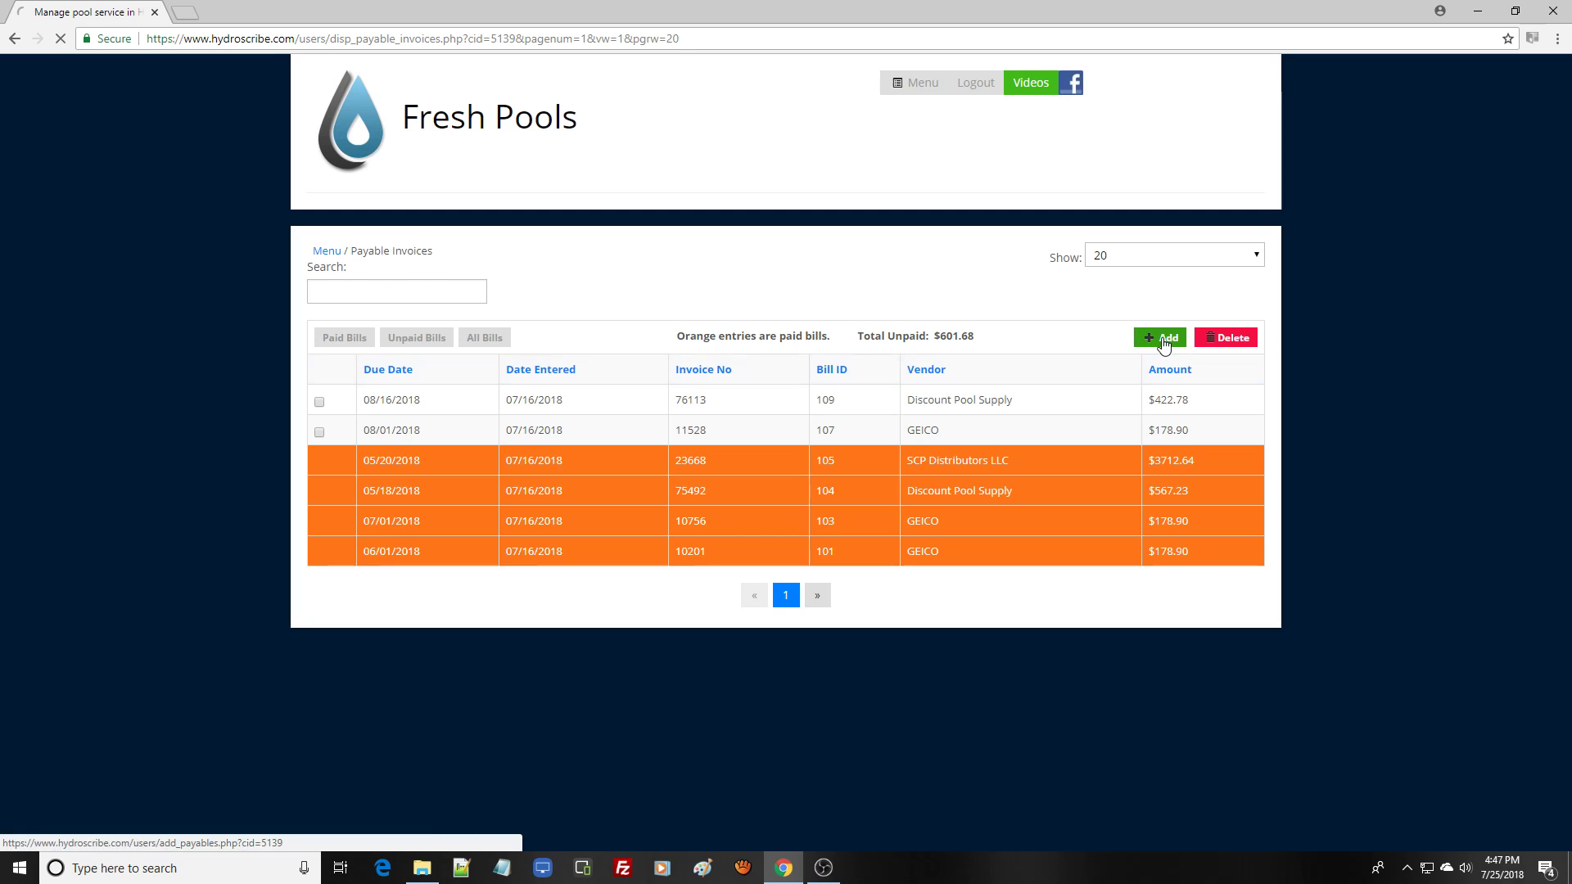
left_click_drag(1564, 354, 1564, 473)
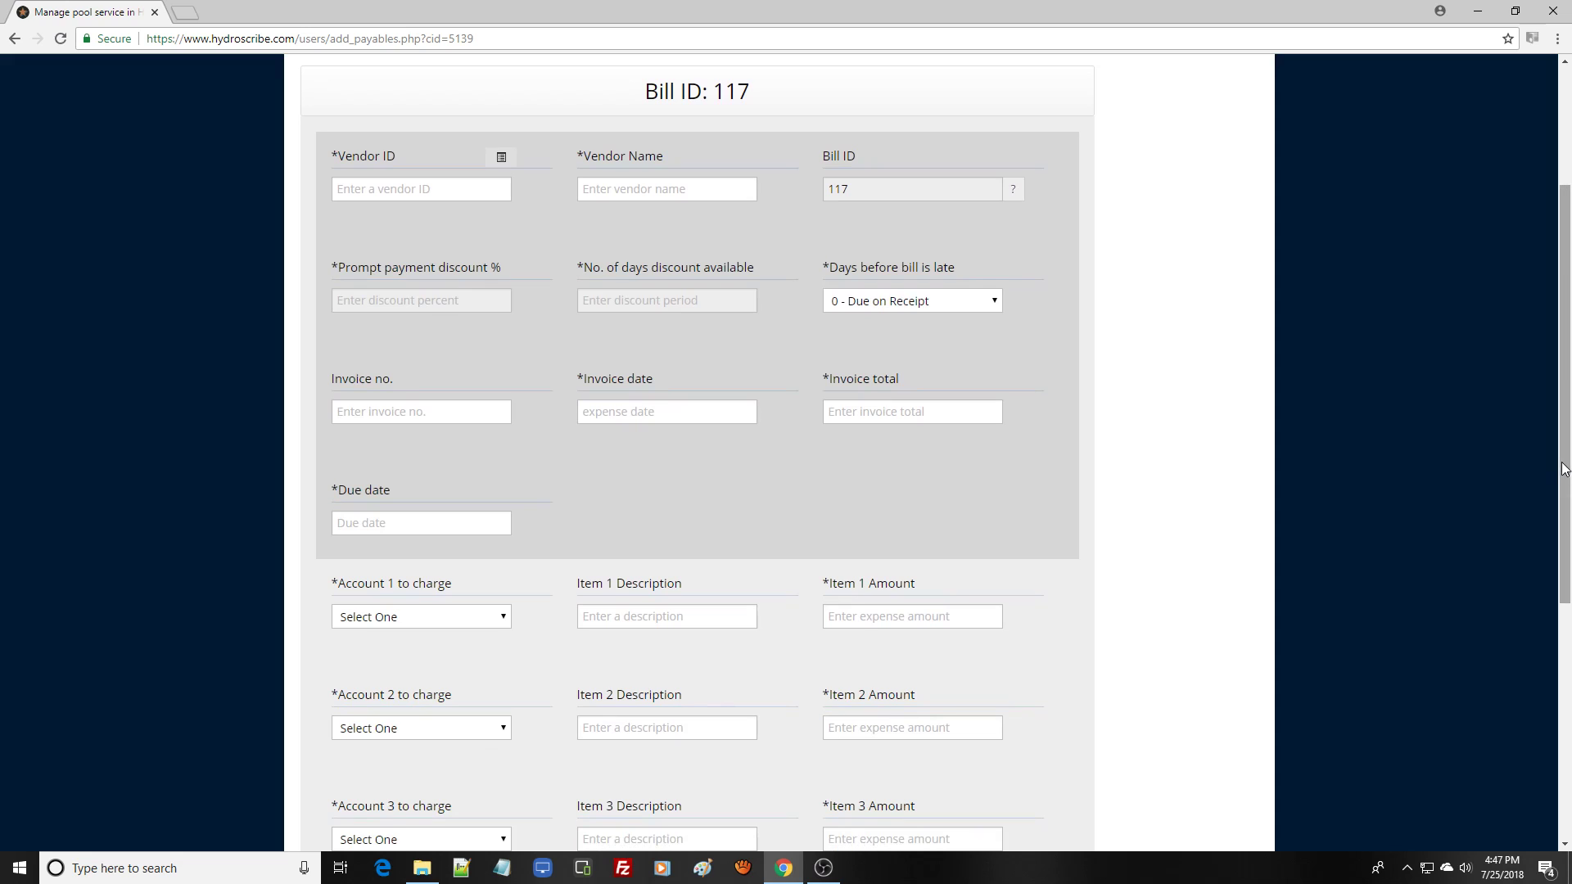
left_click(503, 158)
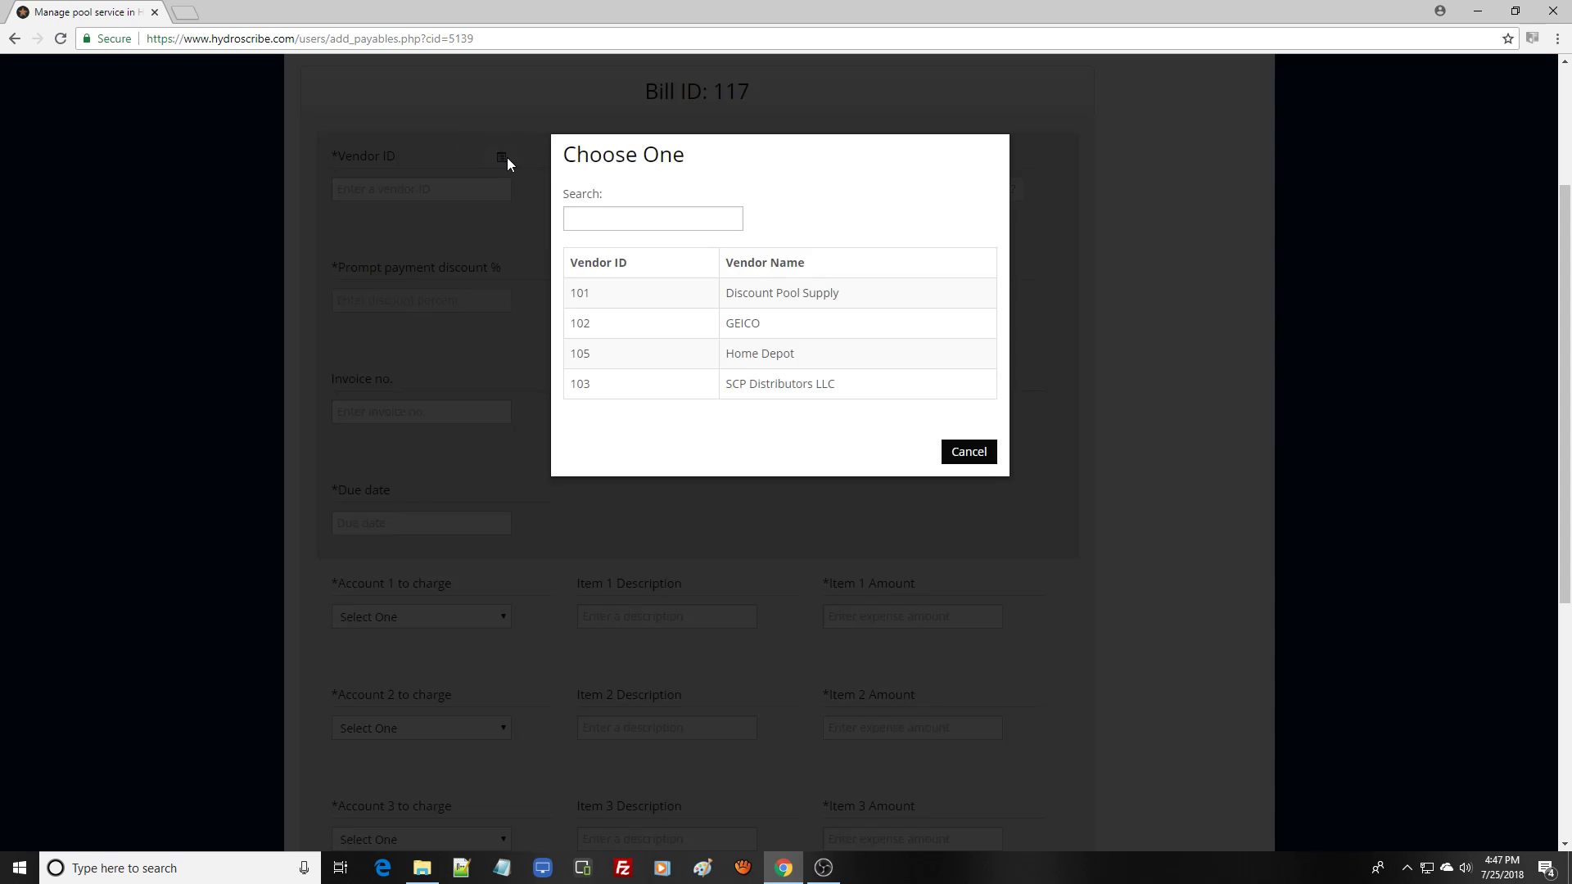
left_click(795, 356)
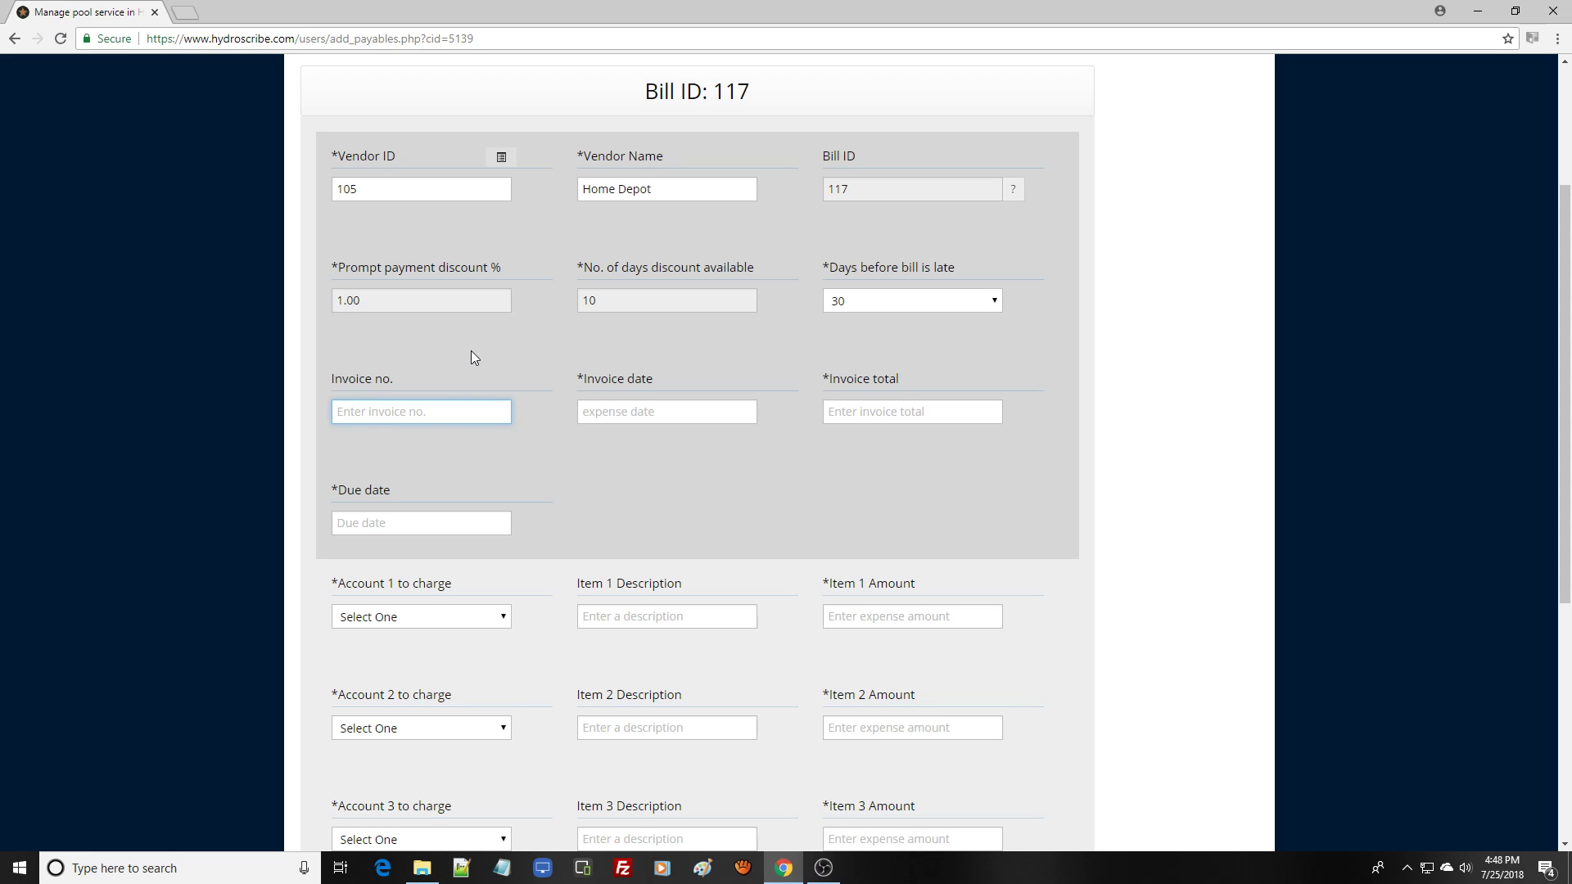
- Enter invoice number 17735-261 and set the invoice date to 07/18/2018
type("17735-261")
left_click(623, 410)
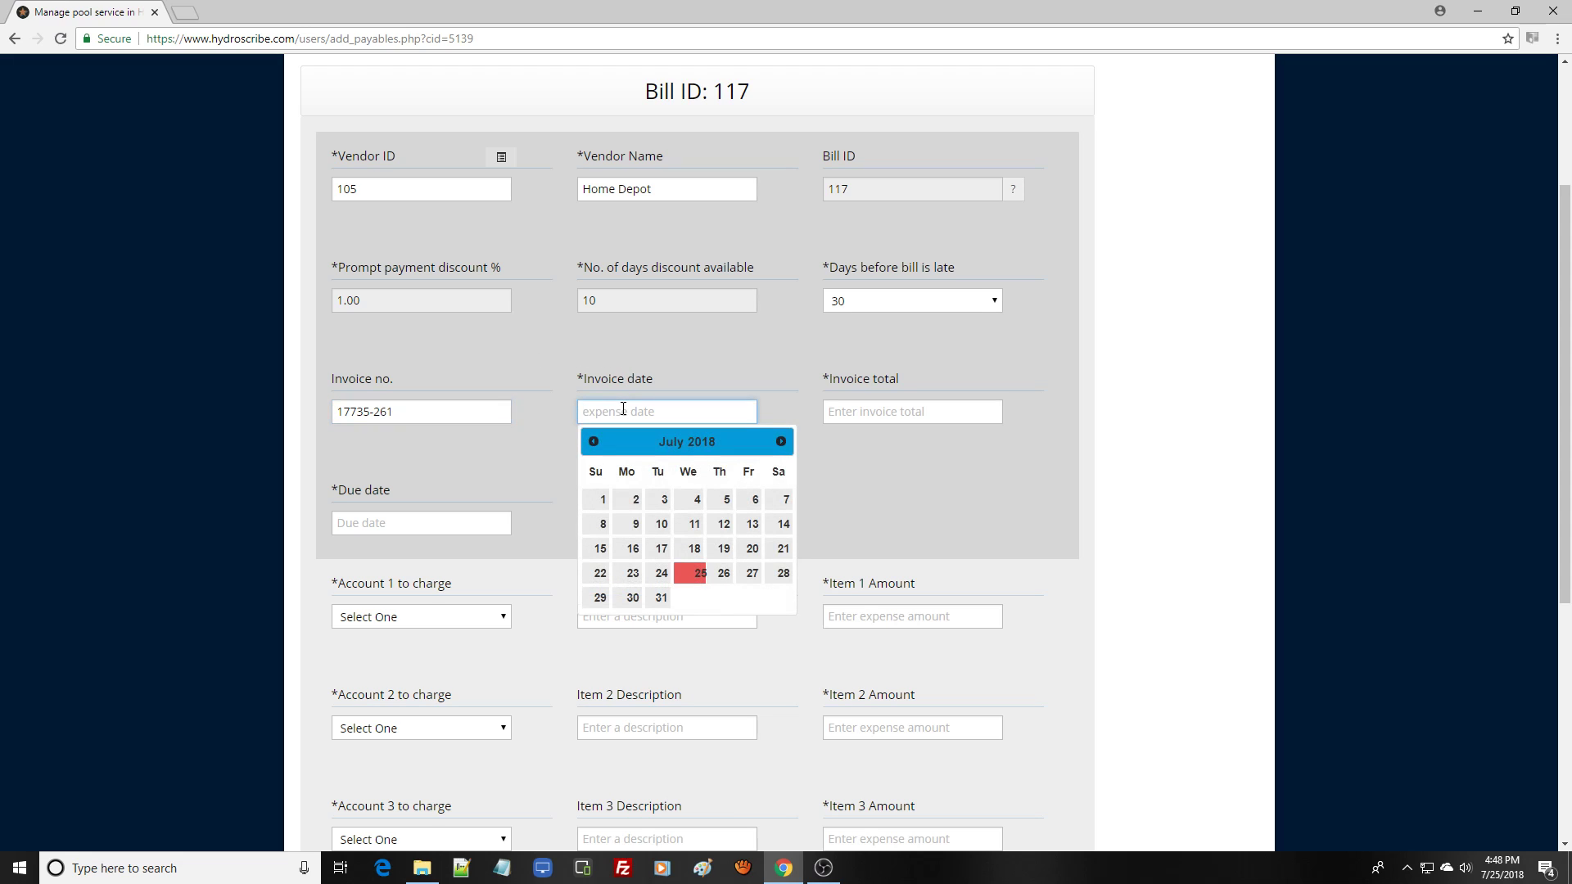
left_click(693, 552)
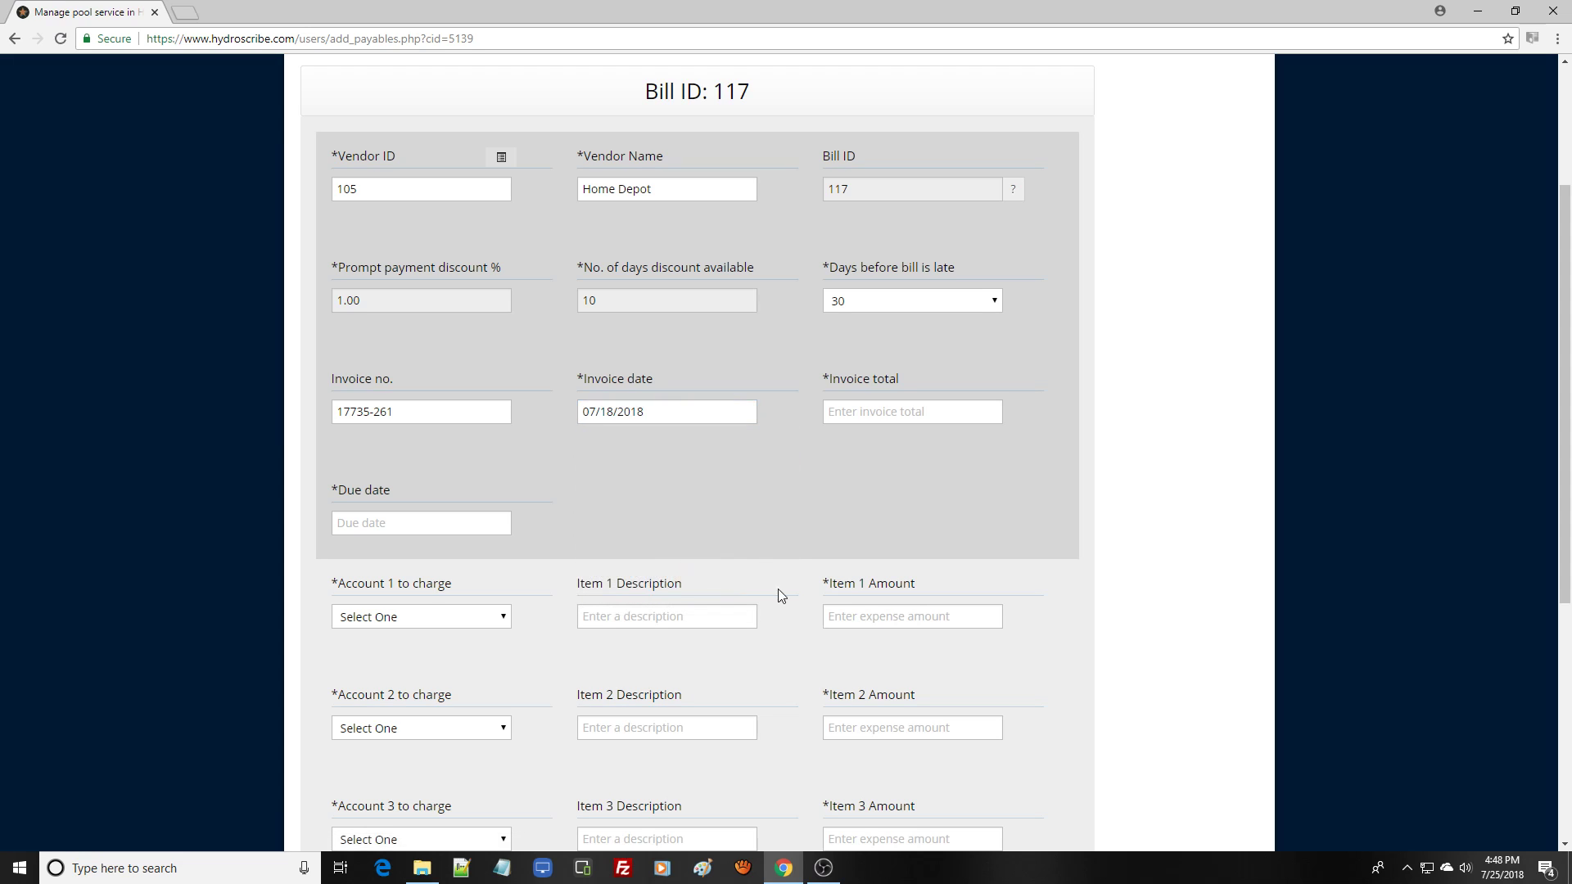
- Set the invoice total to 262.14 and the due date to 08/17/2018
left_click(892, 416)
type("262")
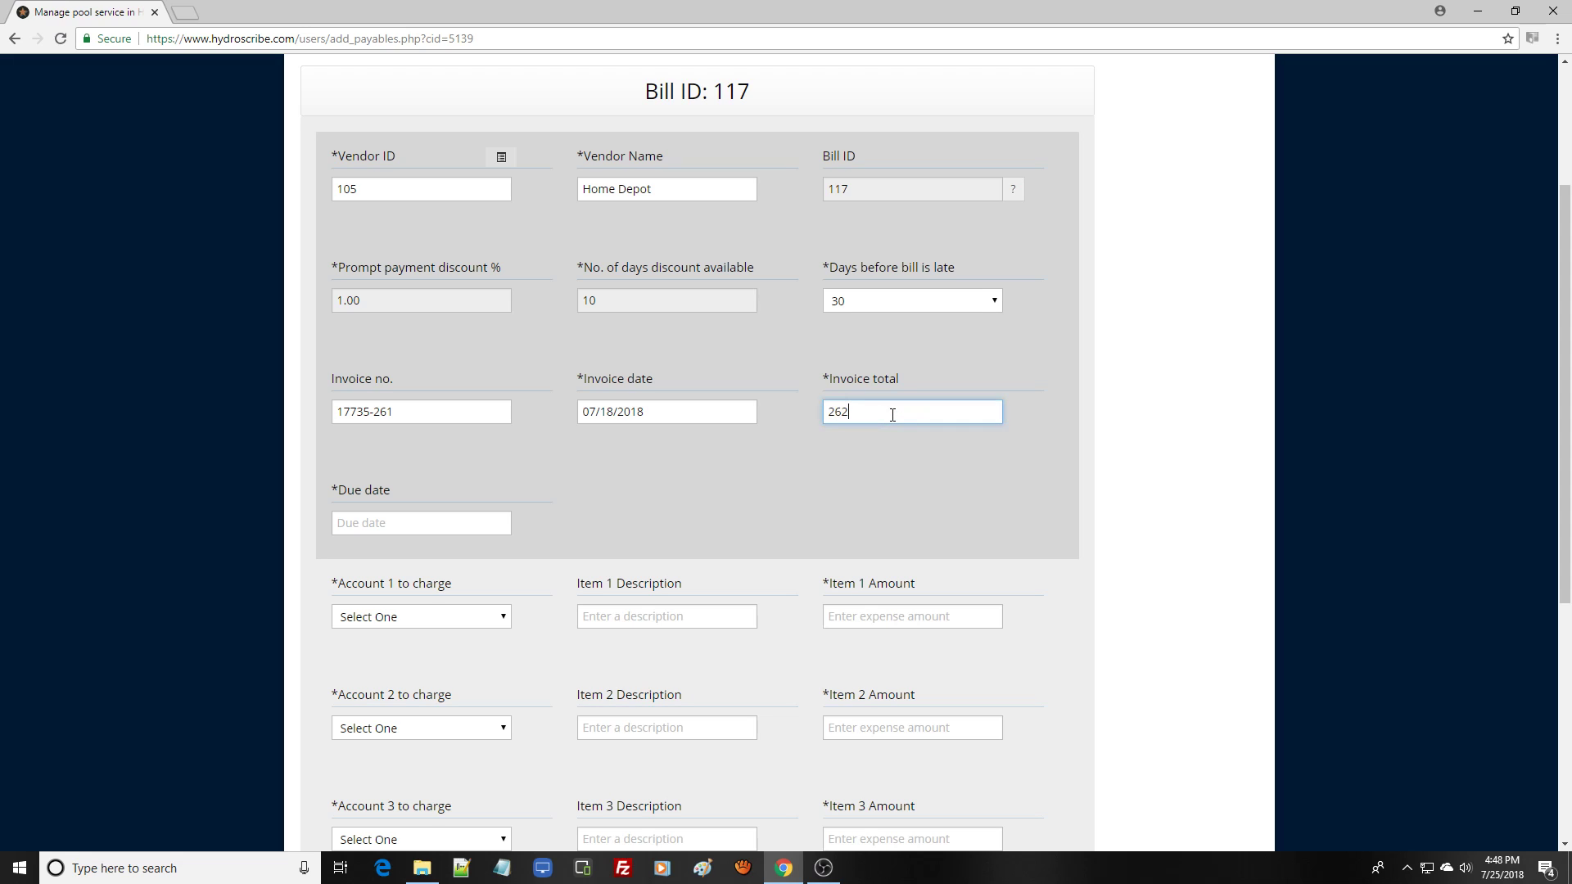
type(".14")
left_click(390, 523)
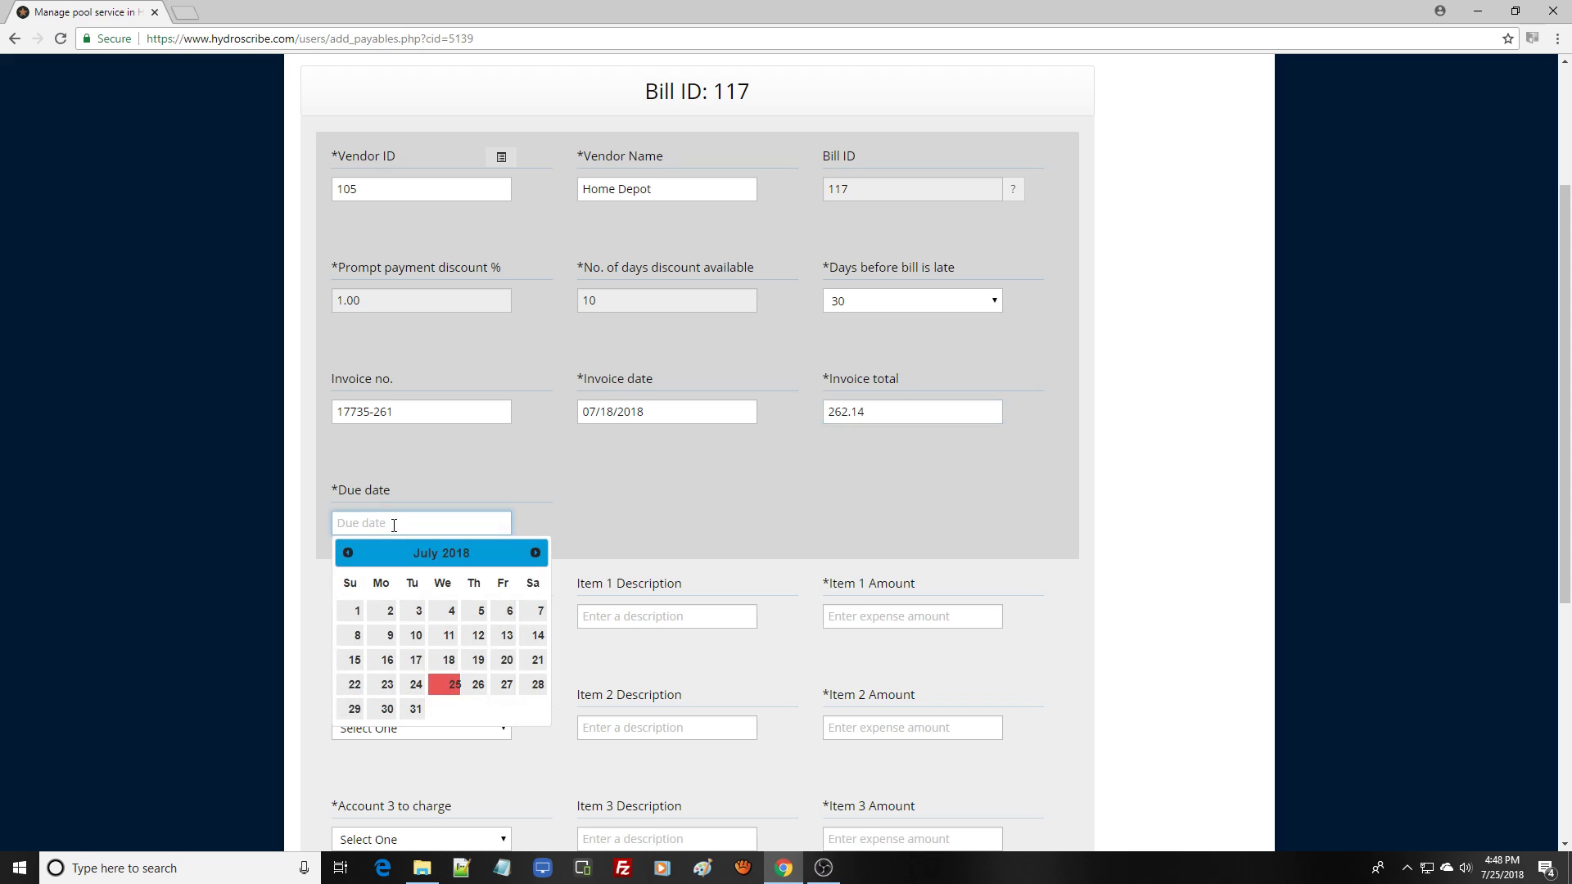
left_click(537, 561)
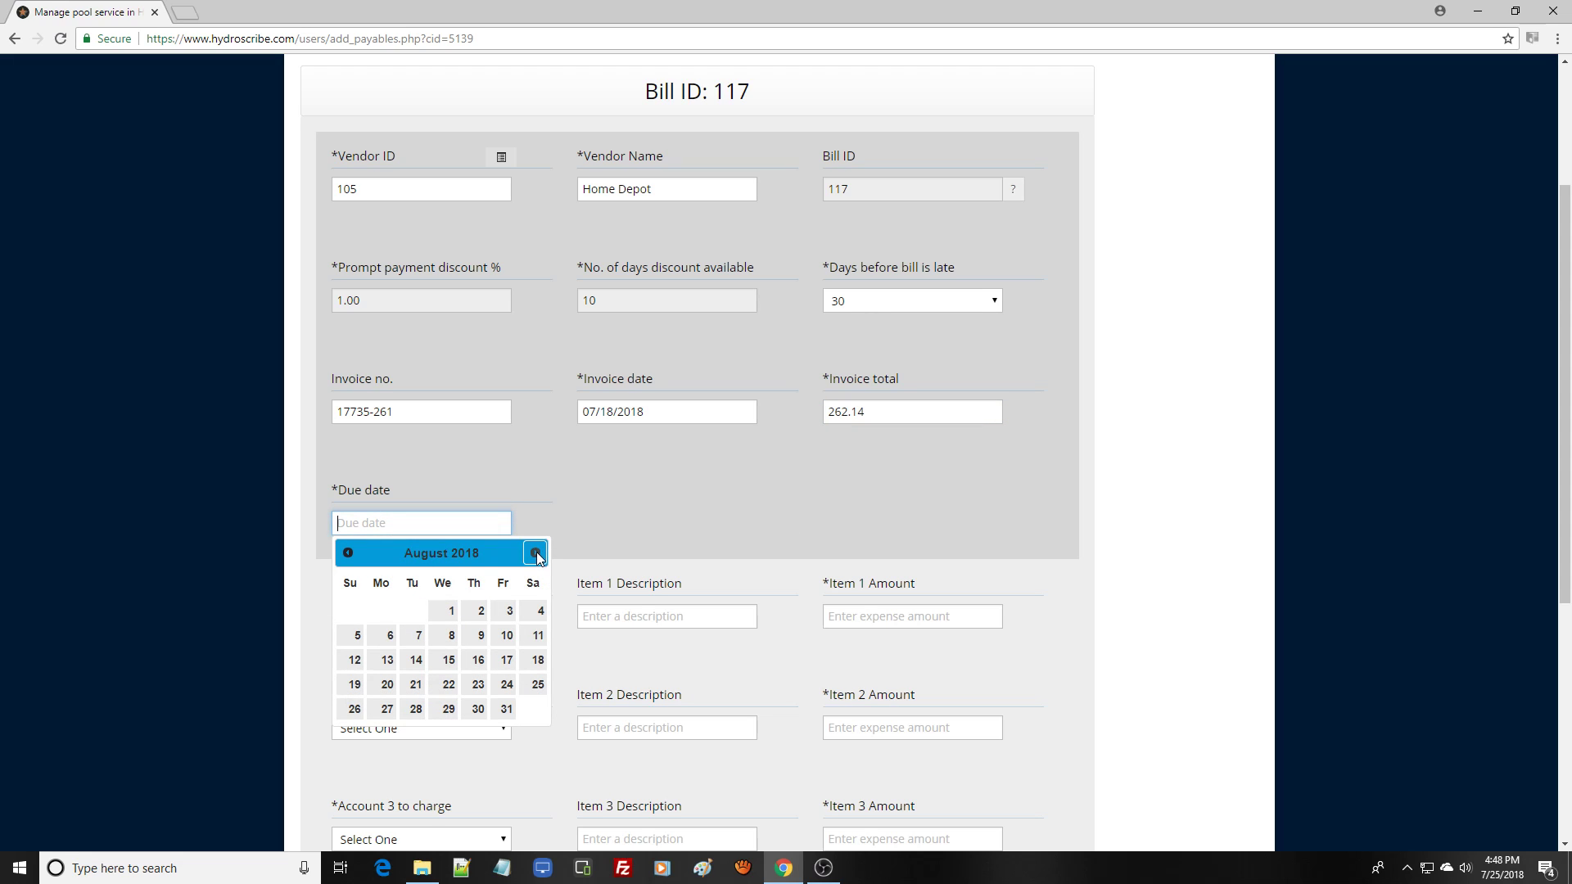
left_click(506, 661)
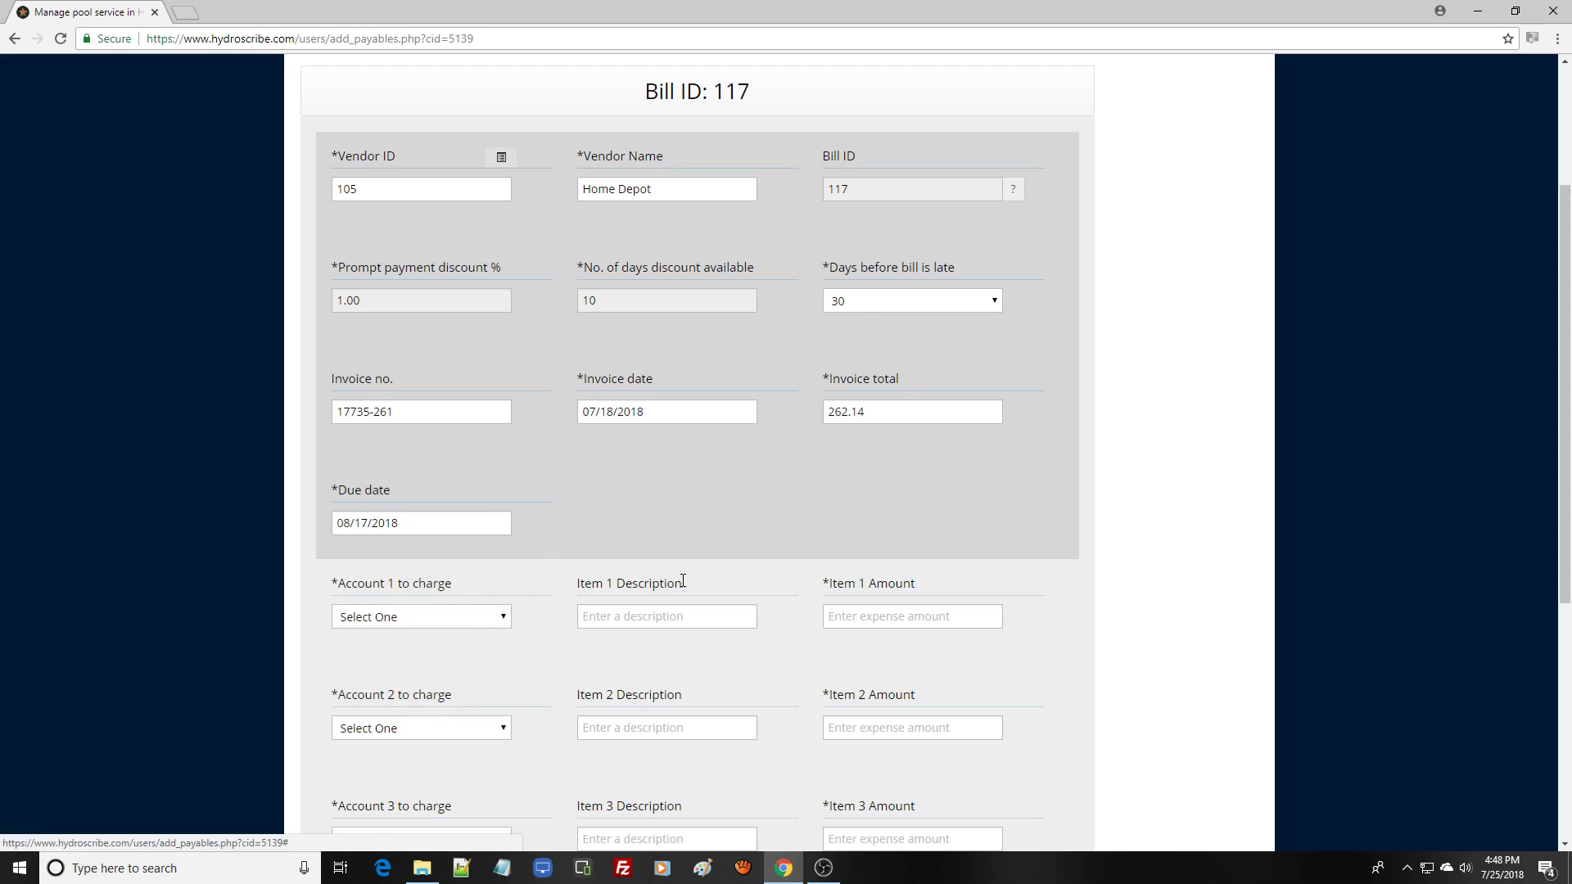
- Fill line item 1: account 5080 Chemicals Purchased, description "3-in chlorine tablets", amount 95.75
left_click_drag(1562, 408, 1562, 643)
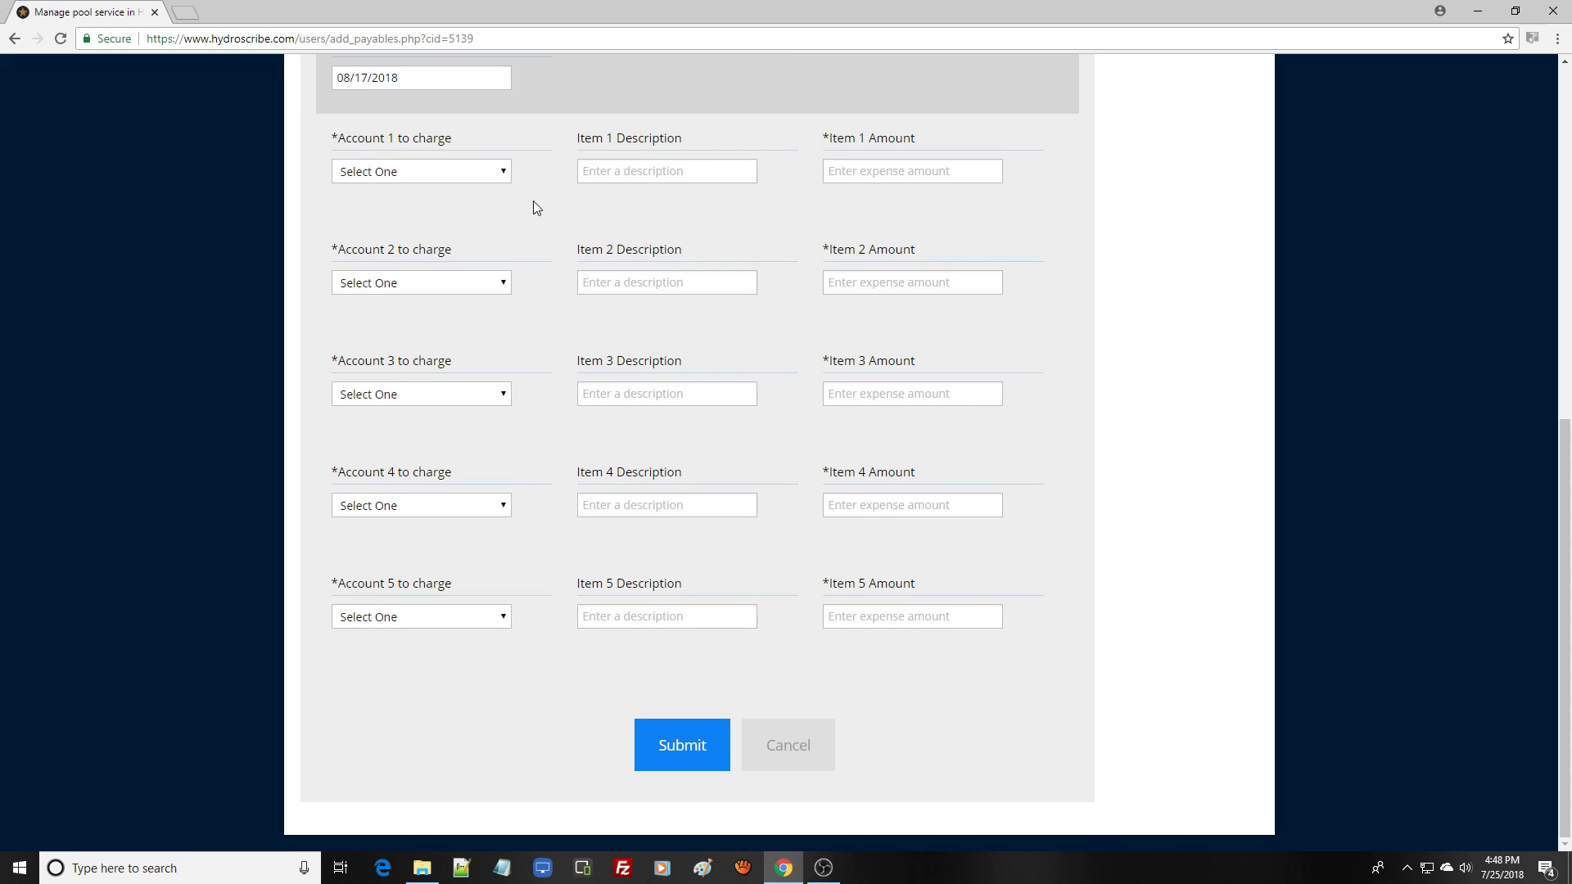
left_click(502, 171)
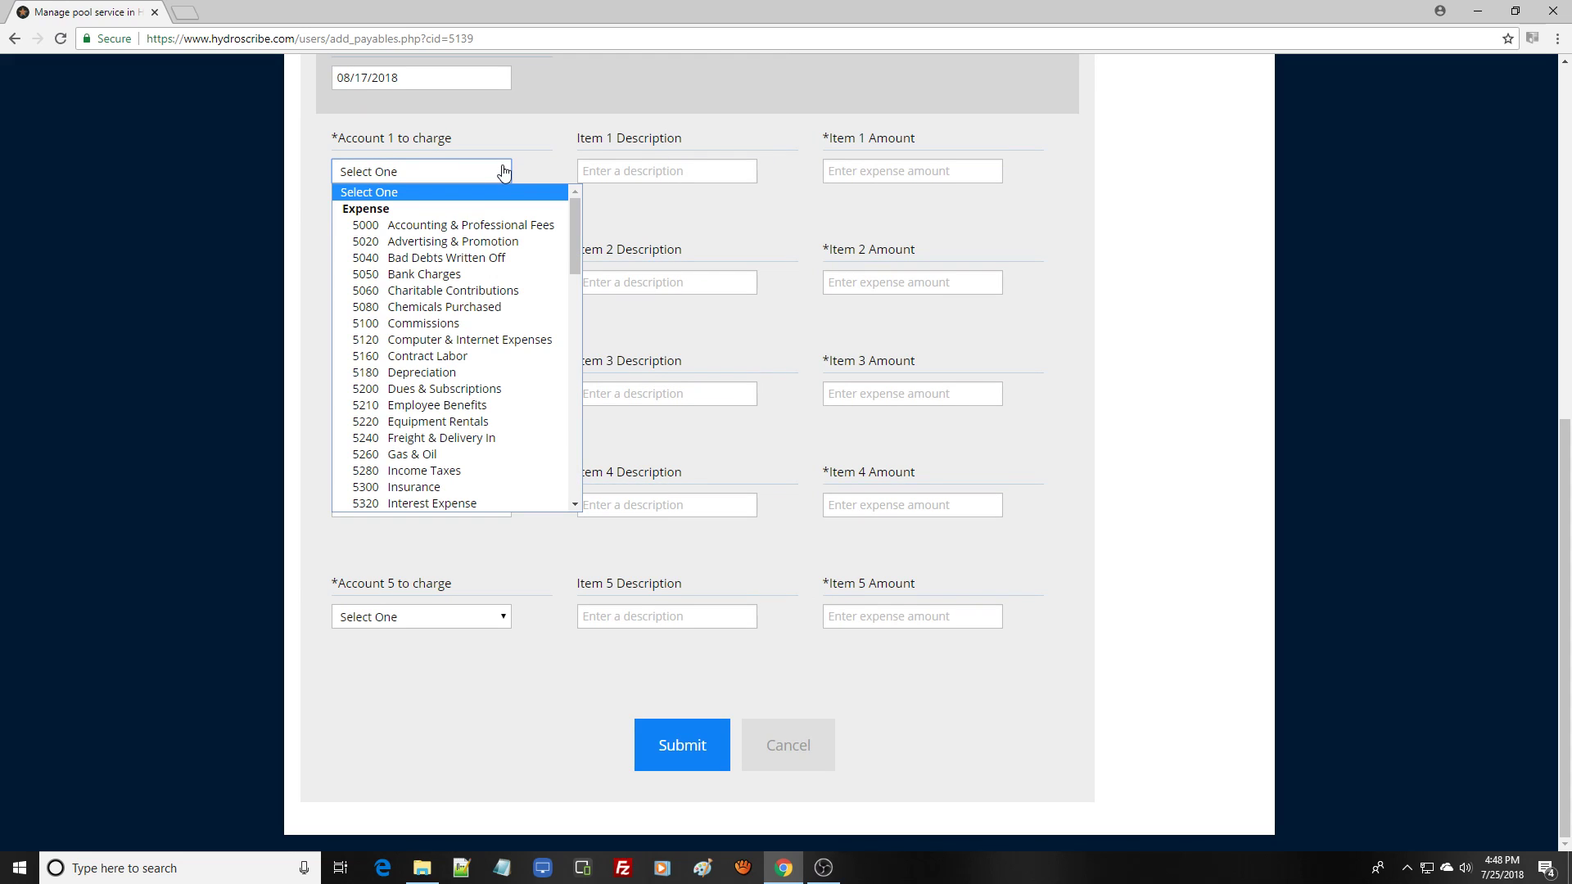
left_click(468, 308)
left_click(641, 170)
type("3-in ")
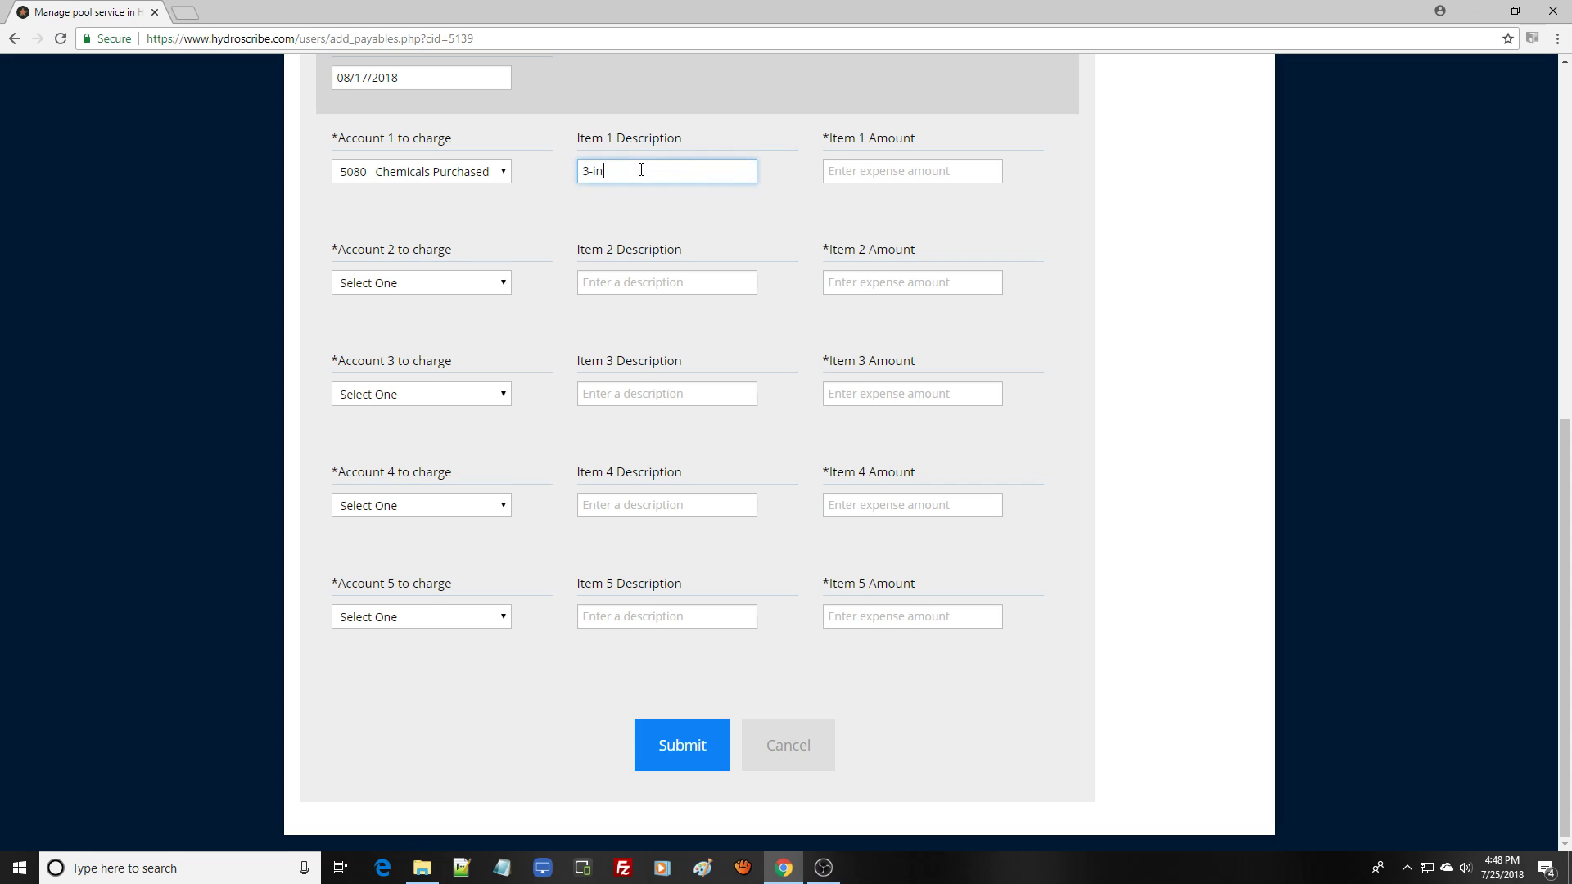
type("chlorine tablets")
left_click(845, 169)
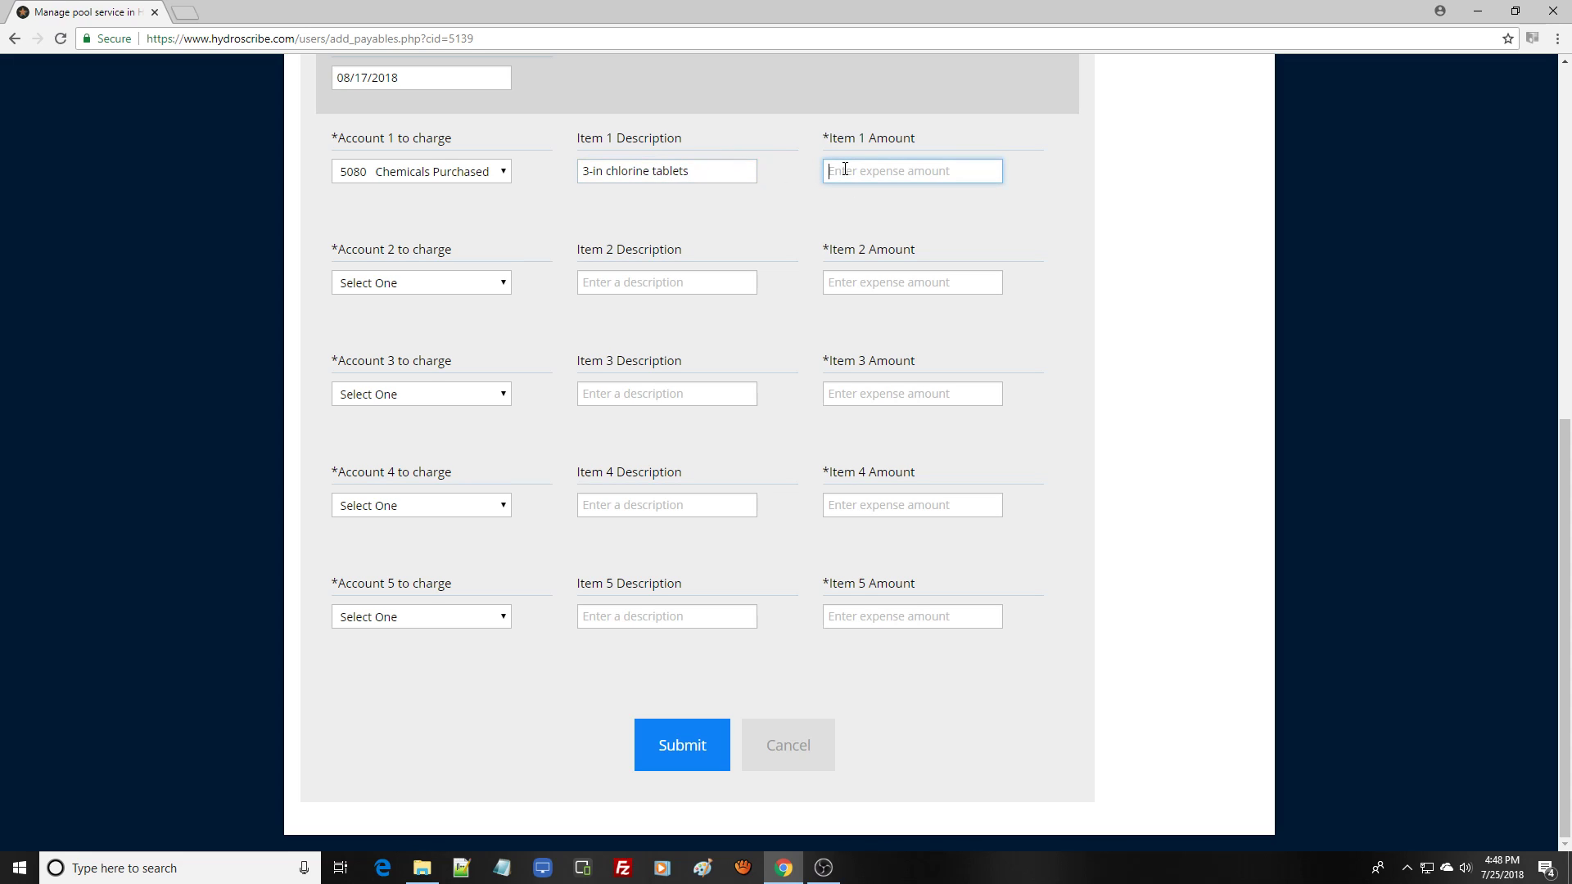
type("95.75")
- Fill line item 2: account 5080 Chemicals Purchased, description "Chlorine stabilizer", amount 20.25
left_click(503, 285)
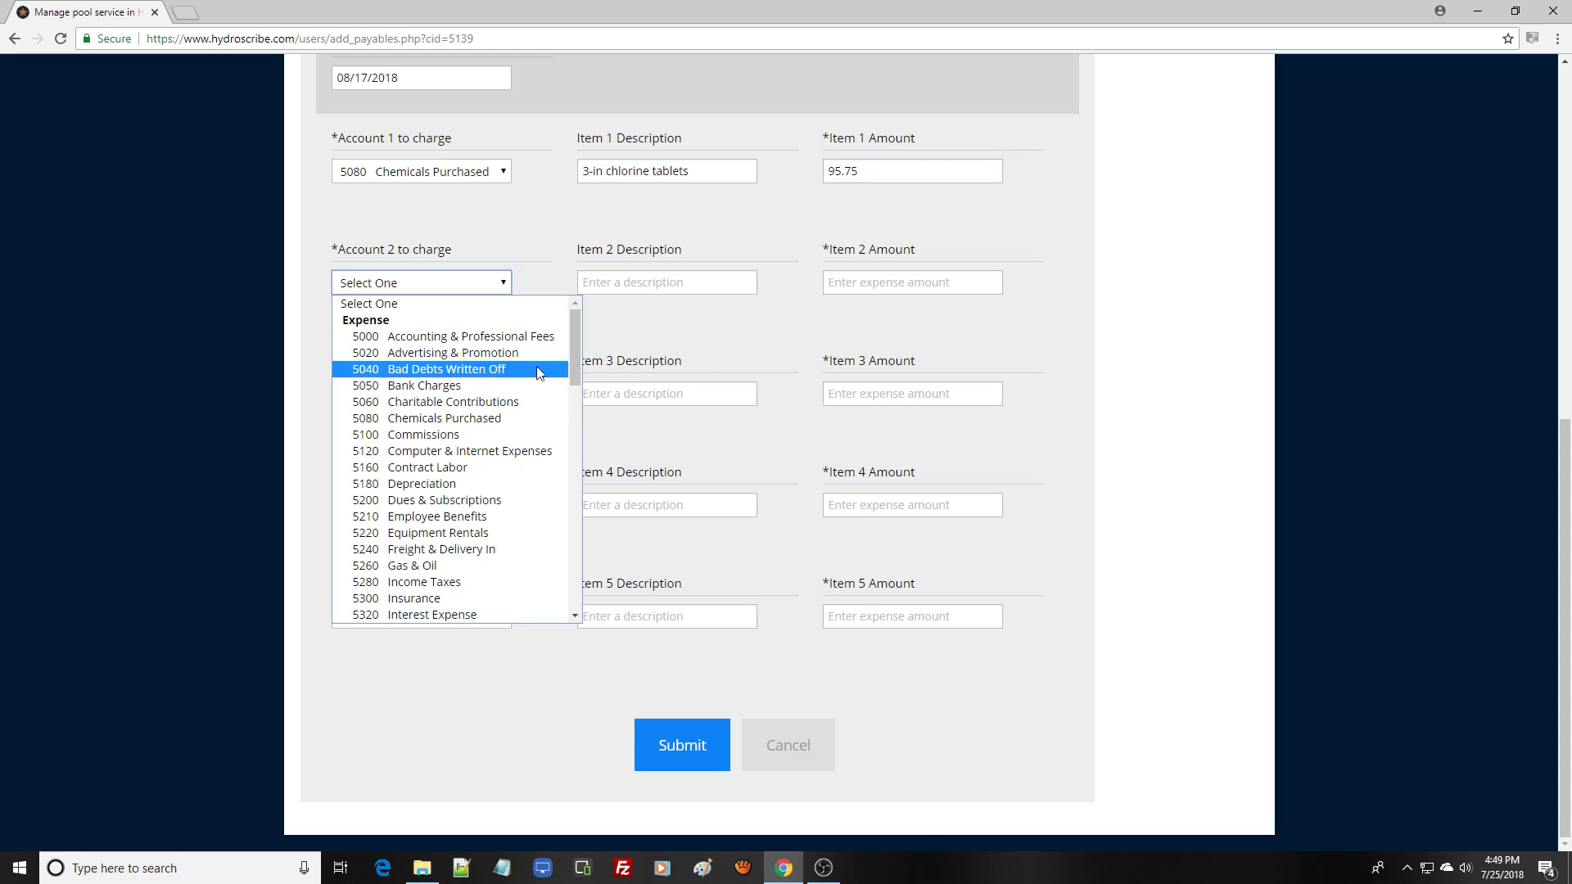
left_click(489, 421)
left_click(678, 282)
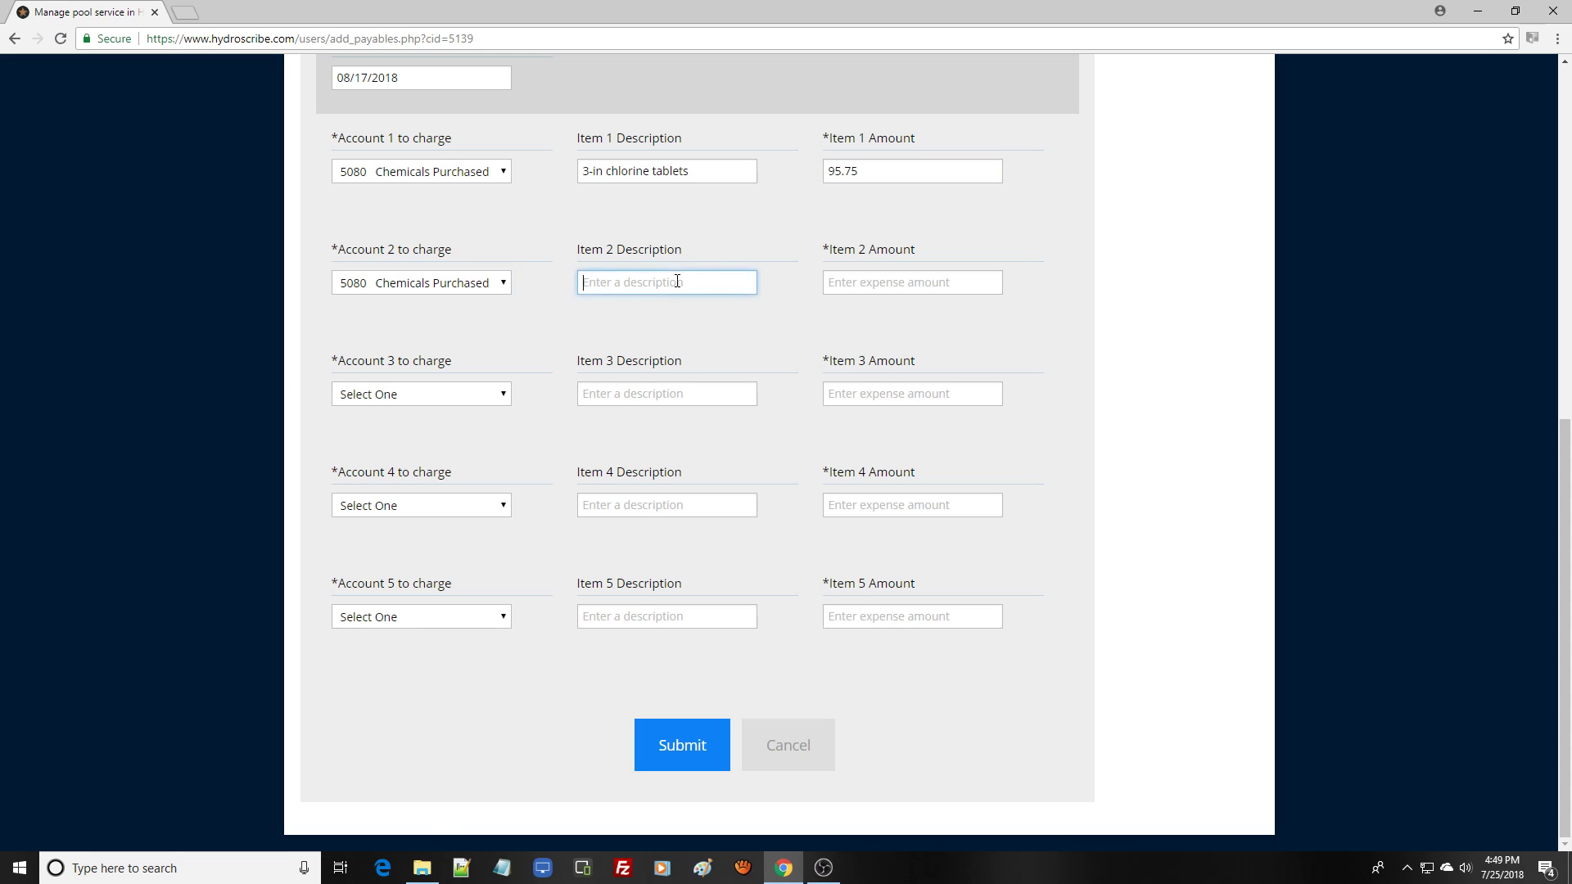
type("Chlorine stabilizer")
left_click(883, 288)
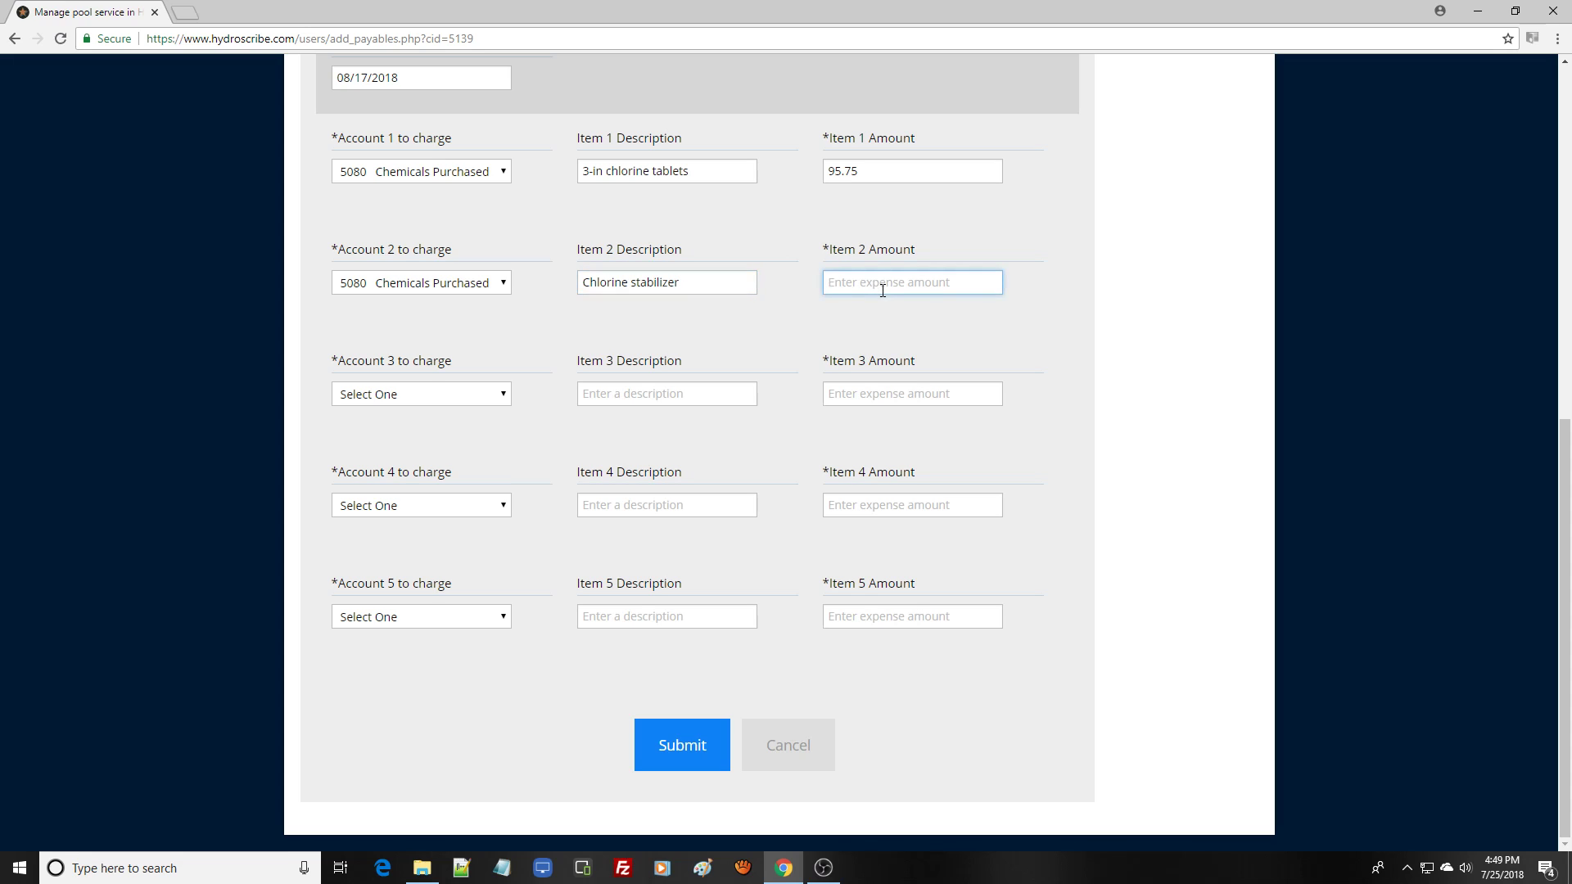
type("20.25")
- Fill line item 3: account 5420 Parts Purchased for Resale, description "Blue Wave pool ladder", amount 146.14
left_click(499, 396)
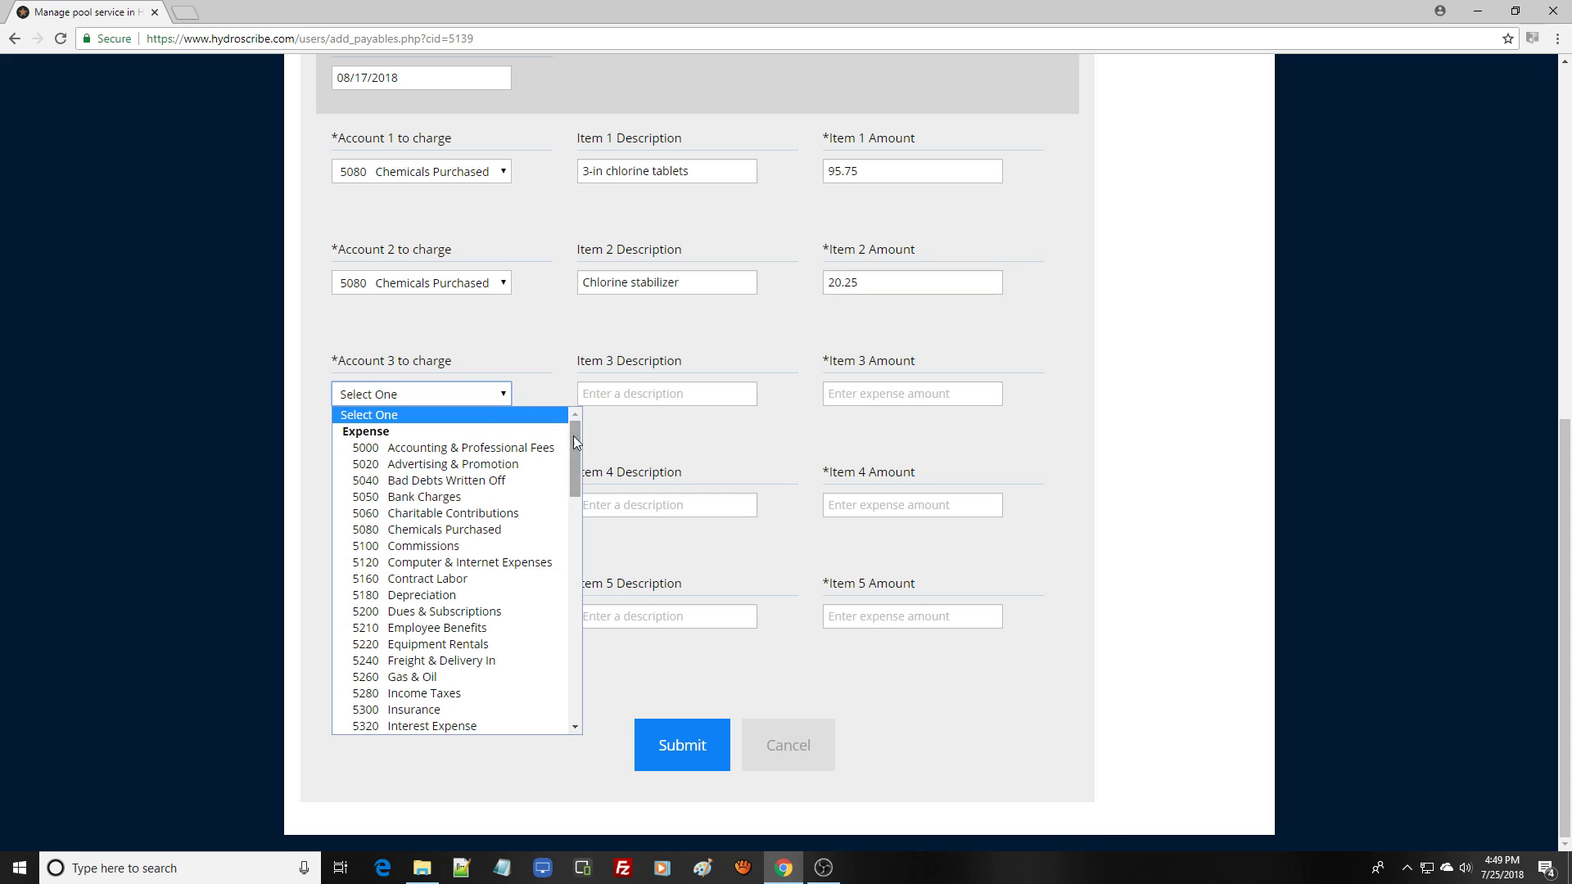
left_click_drag(577, 444, 578, 508)
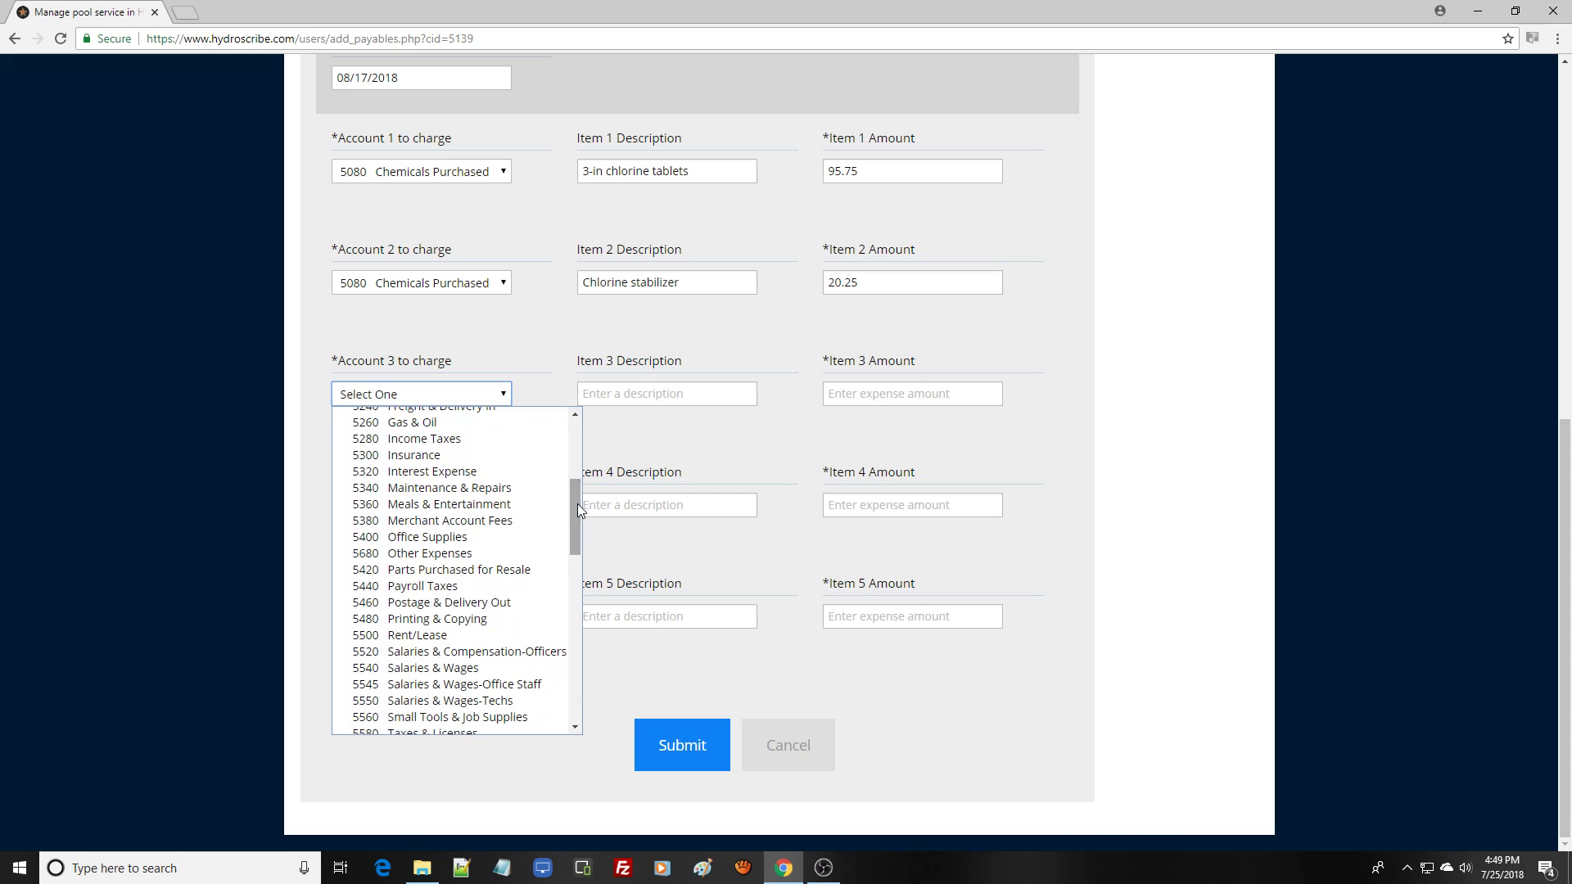
left_click(458, 570)
left_click(649, 394)
type("Blue Wave p")
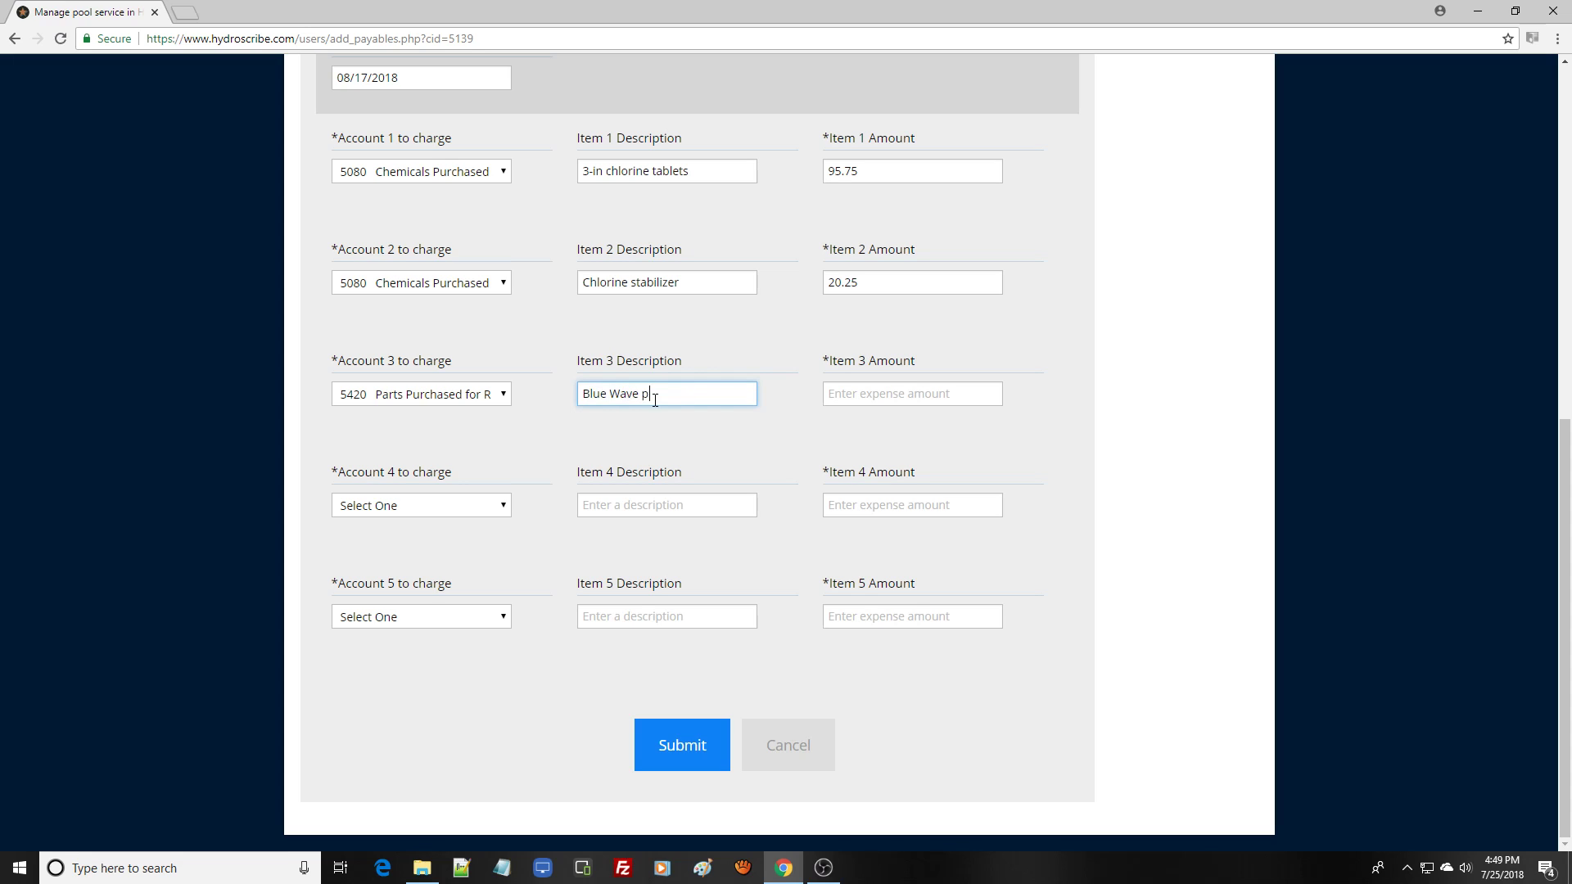
type("ool ladder")
left_click(913, 392)
type("14")
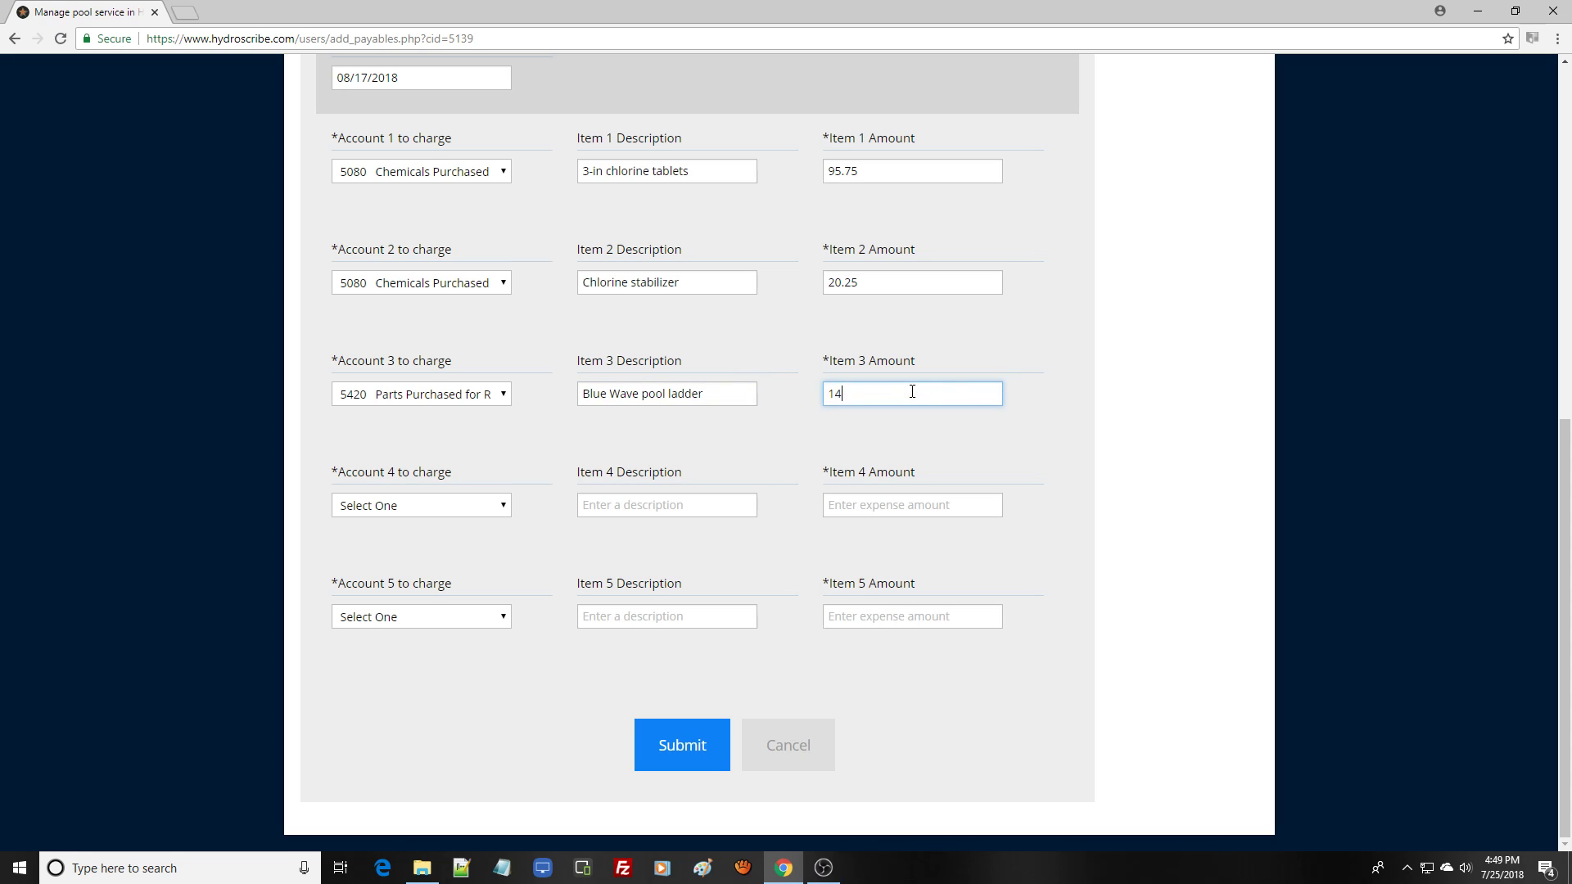
type("6.14")
- Submit the bill and reopen the unpaid bills list from the menu
scroll(1550, 713, "up", 3)
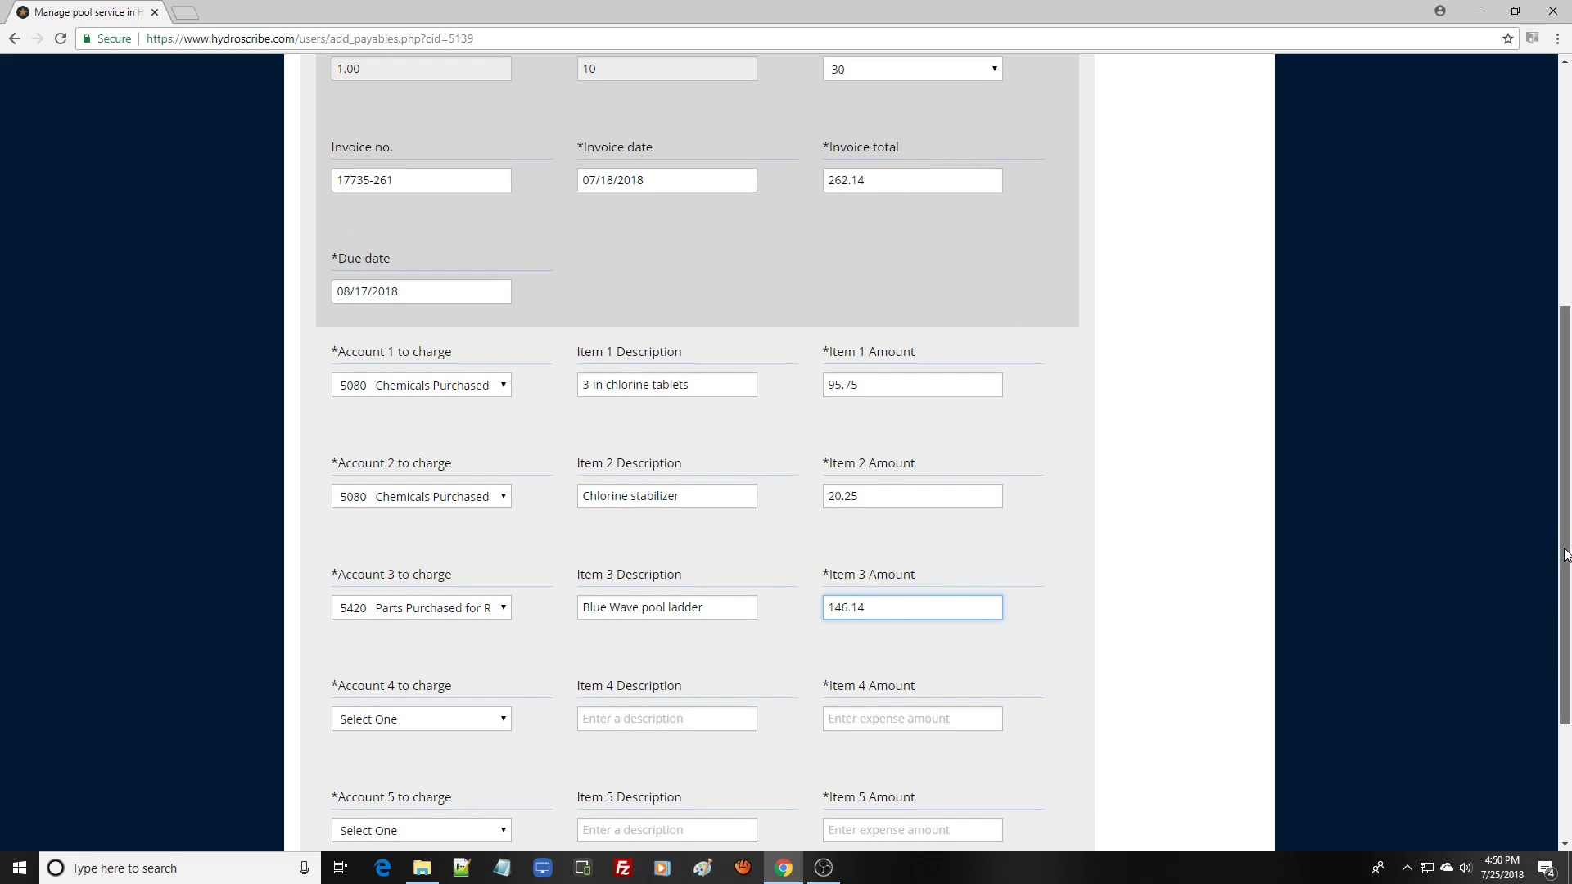
left_click_drag(1561, 550, 1564, 709)
left_click(688, 753)
left_click(688, 753)
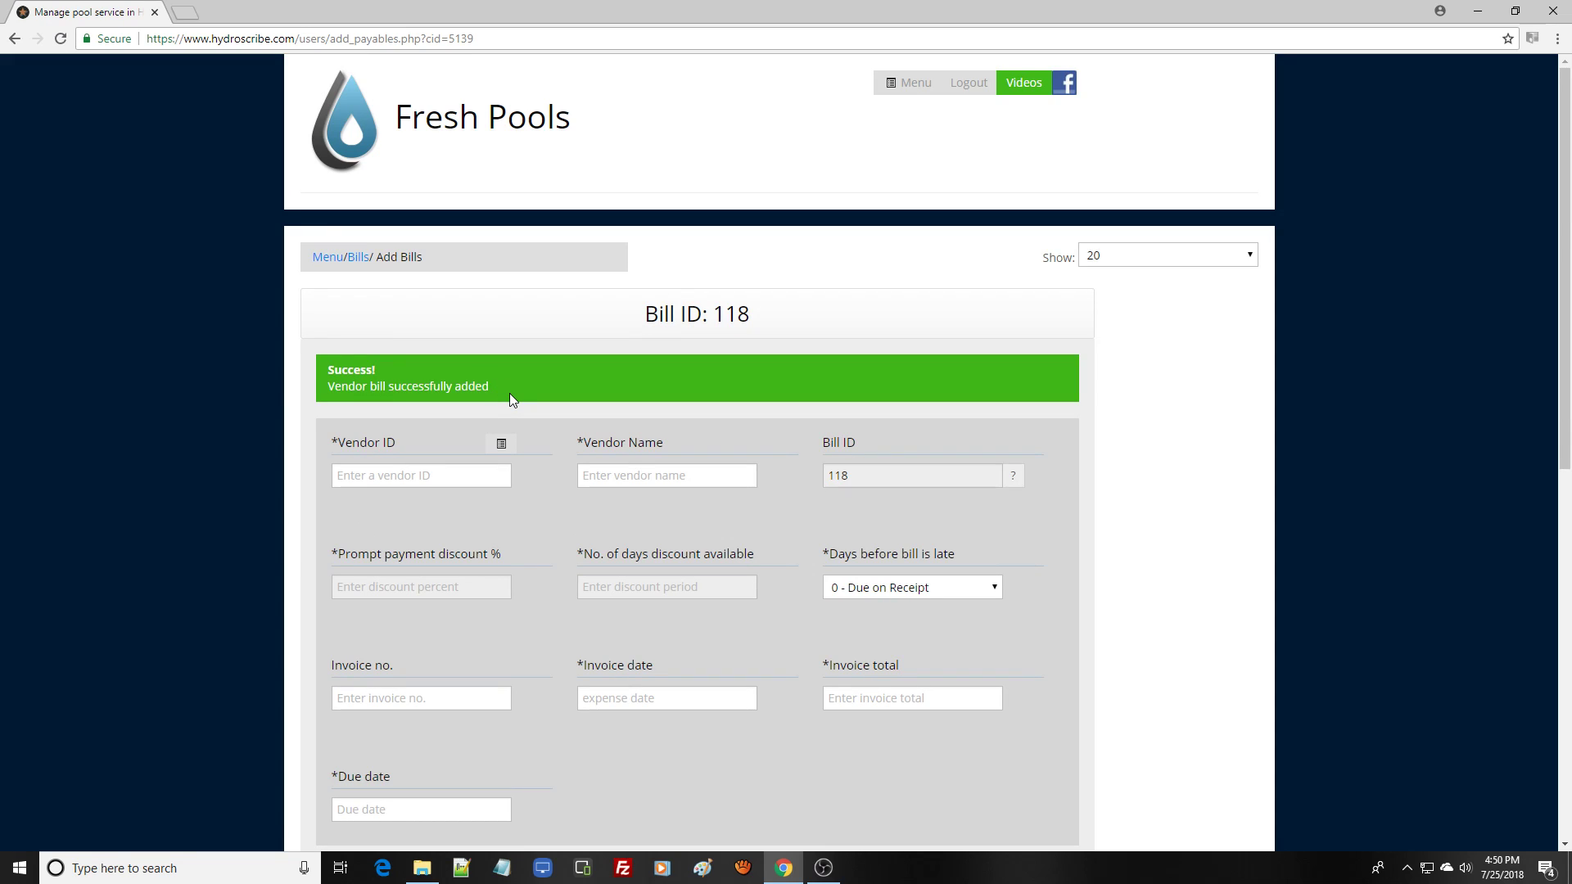
left_click(319, 261)
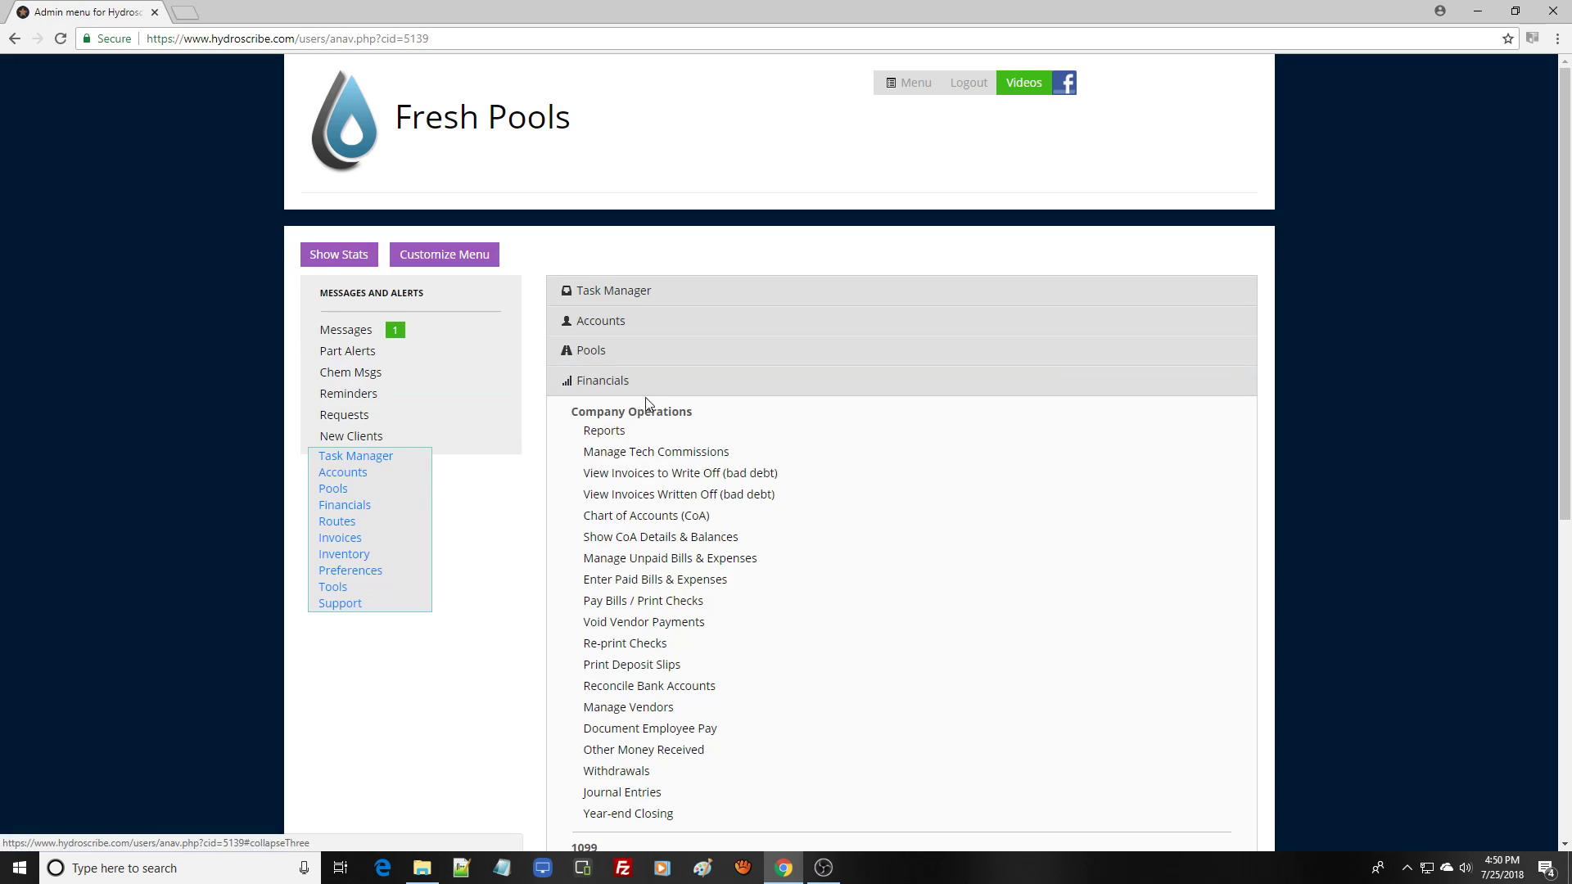
left_click(769, 565)
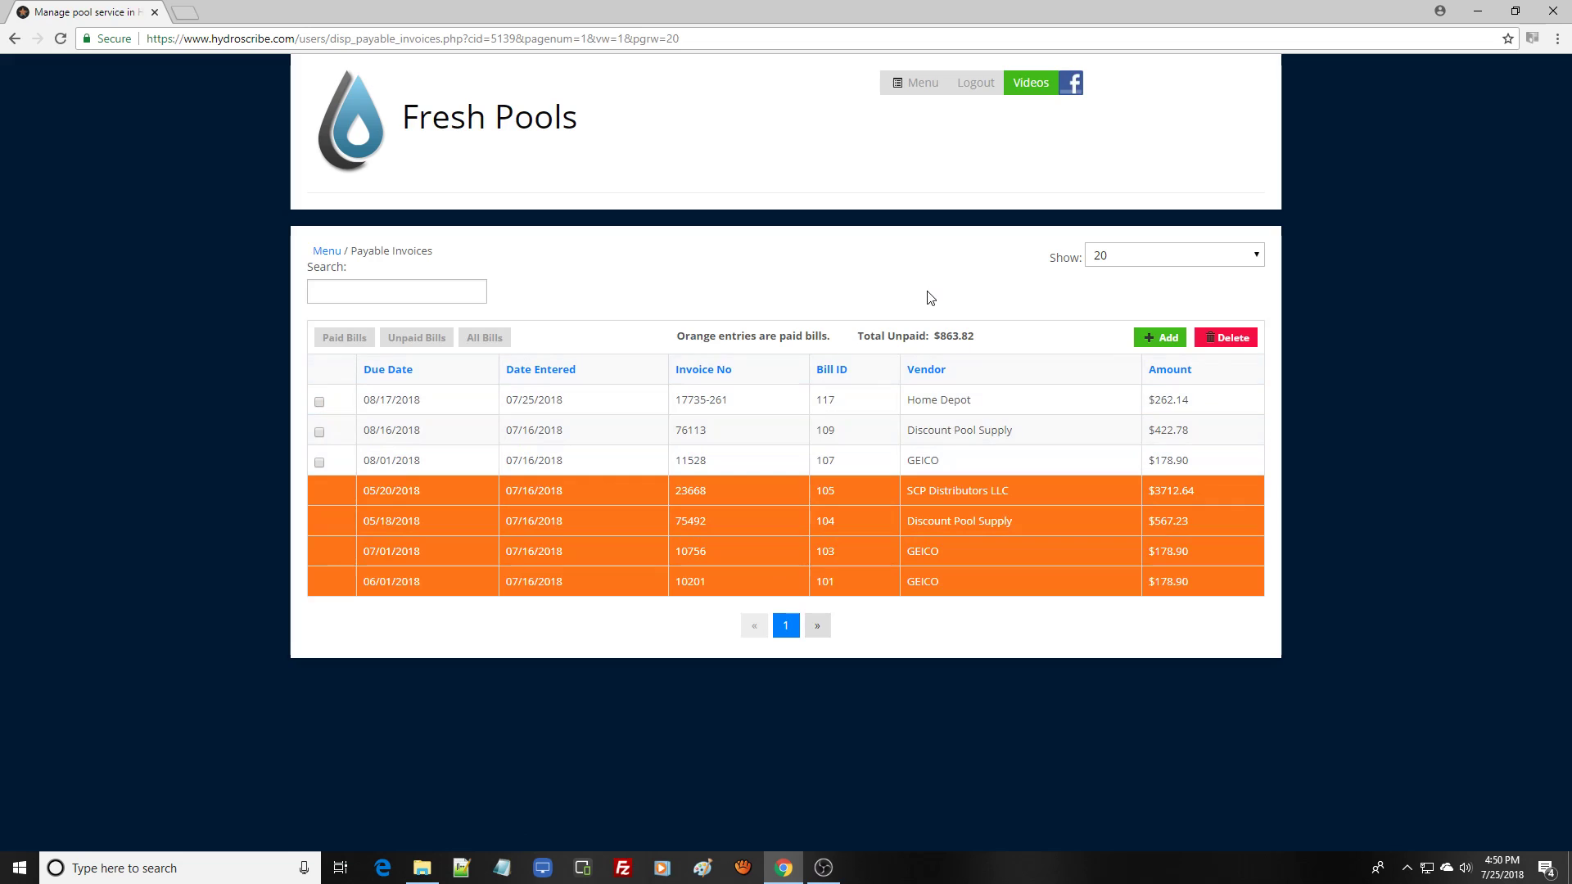